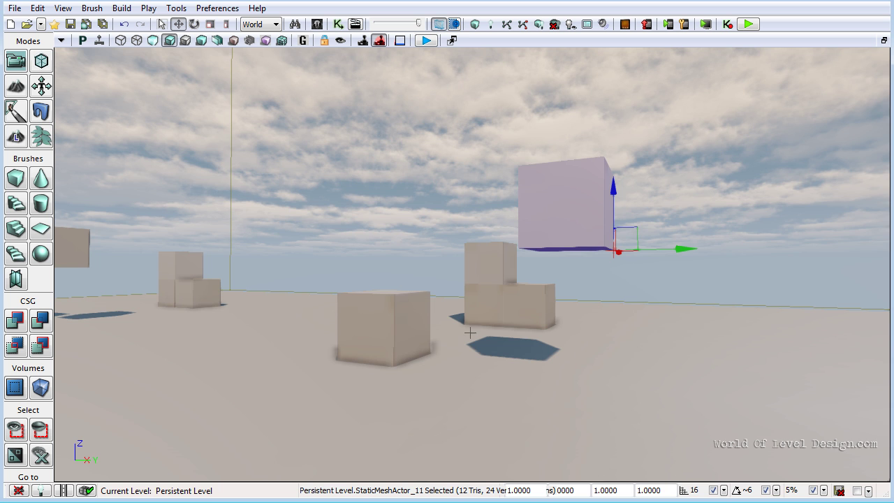
Step: Open the wall01 static mesh from the ModelingTests package in the mesh editor and set its light map resolution to 128
right_drag(498, 334, 696, 343)
drag(695, 343, 452, 319)
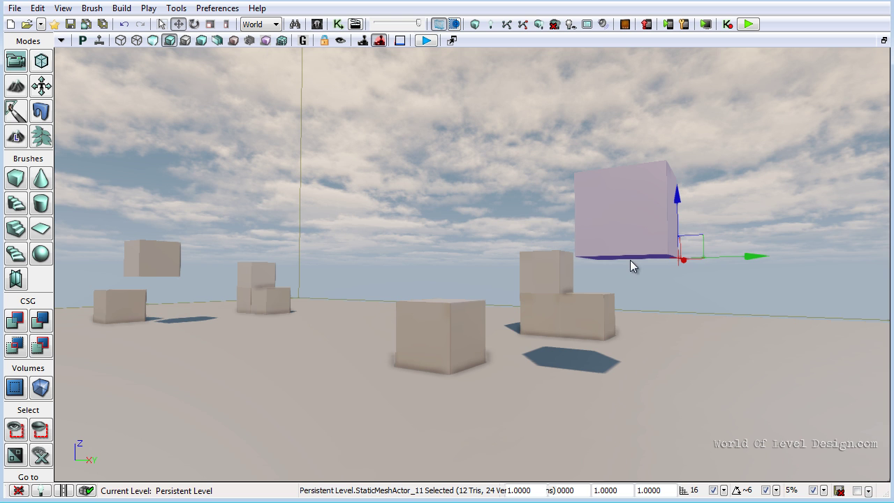
click(317, 25)
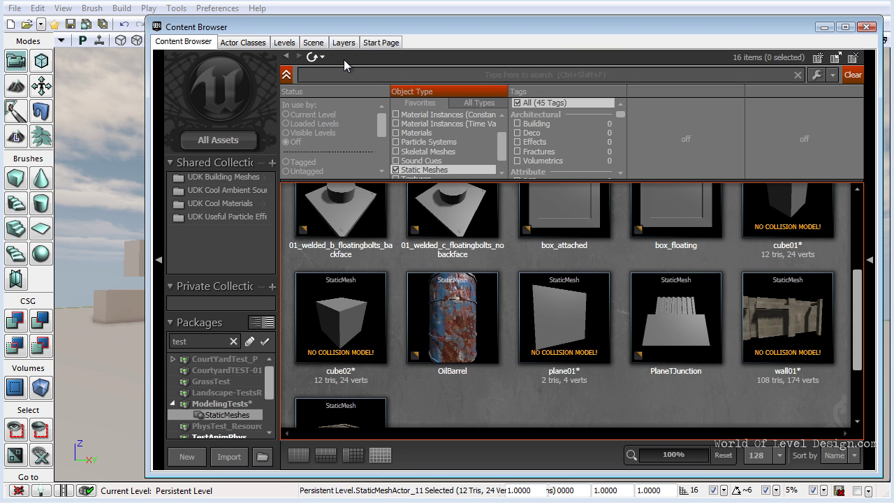
scroll(872, 329, down, 2)
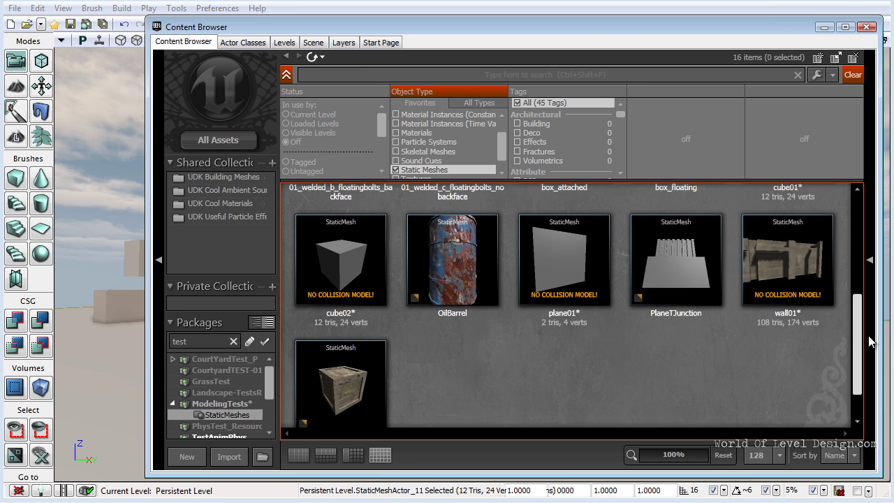
double_click(817, 264)
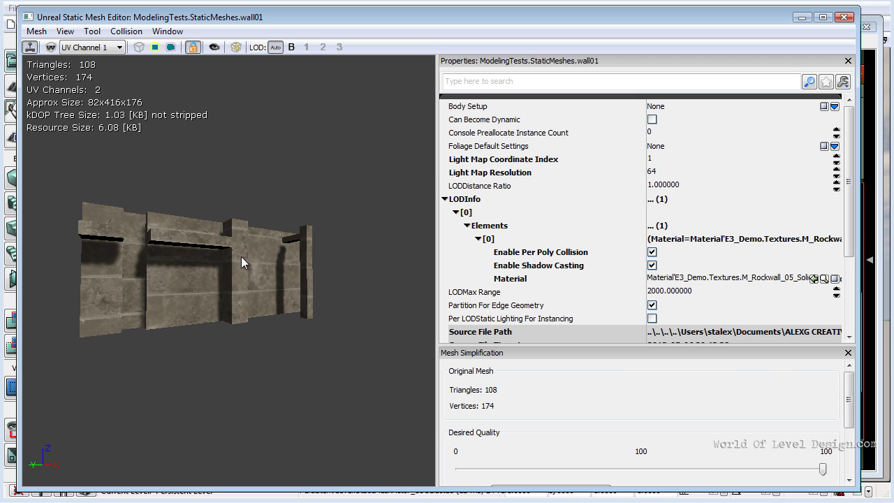
click(660, 172)
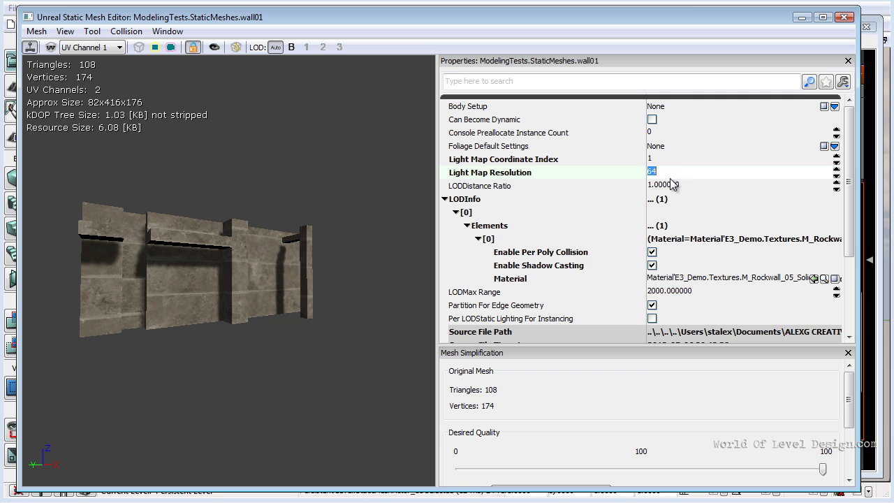
text(128)
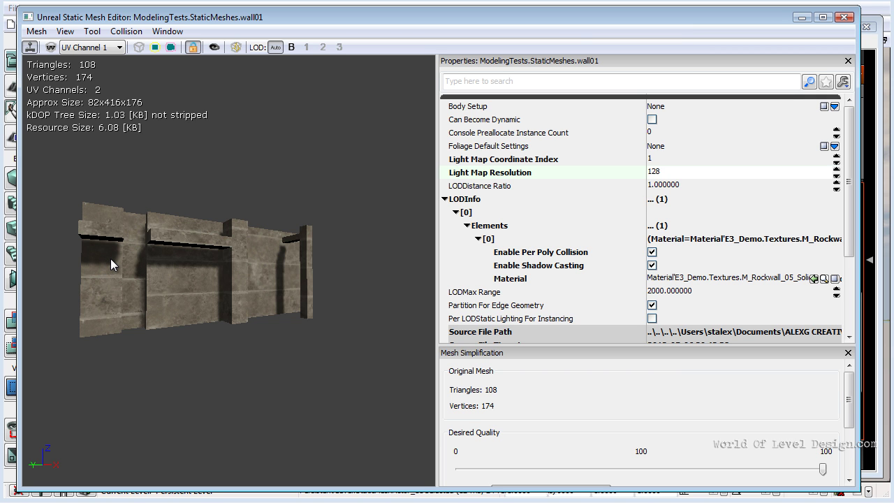
Step: Try light map resolutions of 32 and 16 on the wall01 mesh
double_click(670, 171)
text(32)
drag(661, 172, 639, 172)
text(16)
key(Return)
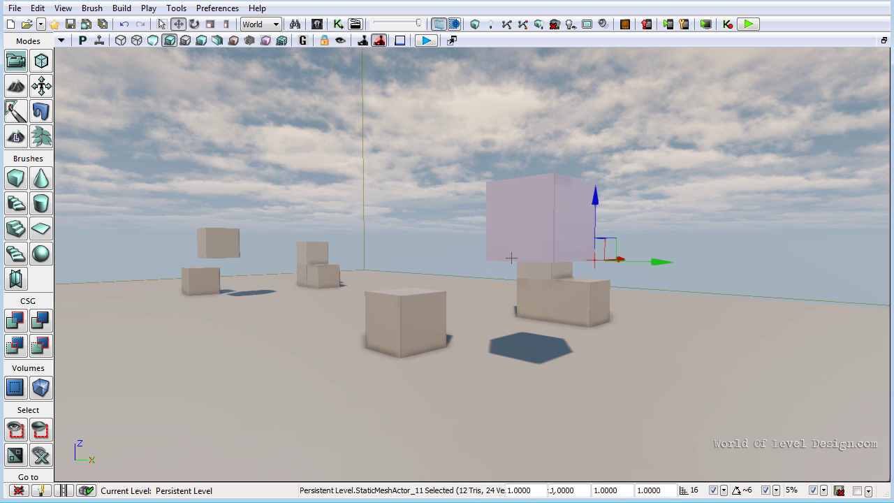
Step: Close the wall01 mesh editor and the Content Browser
right_drag(511, 257, 568, 260)
key(a)
key(s)
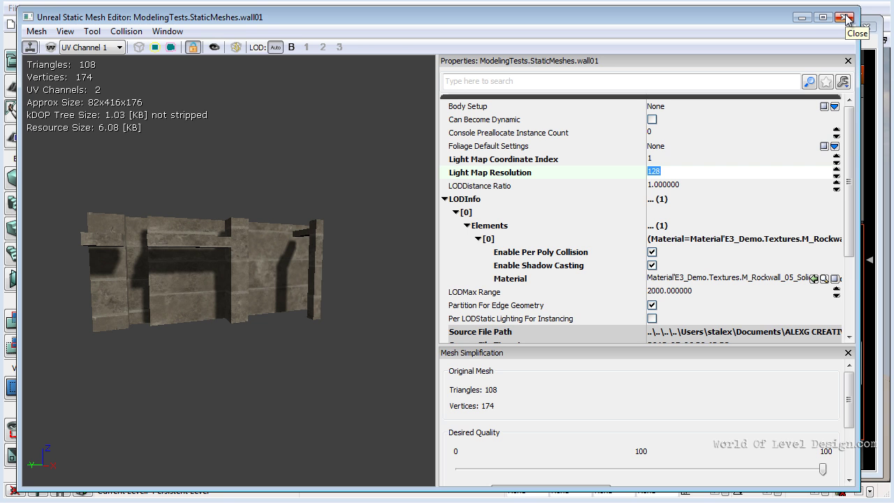
click(847, 10)
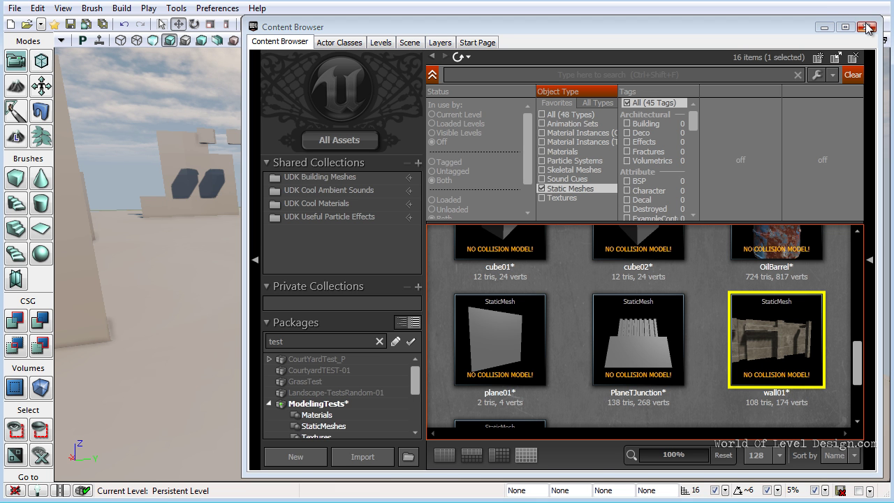
click(867, 27)
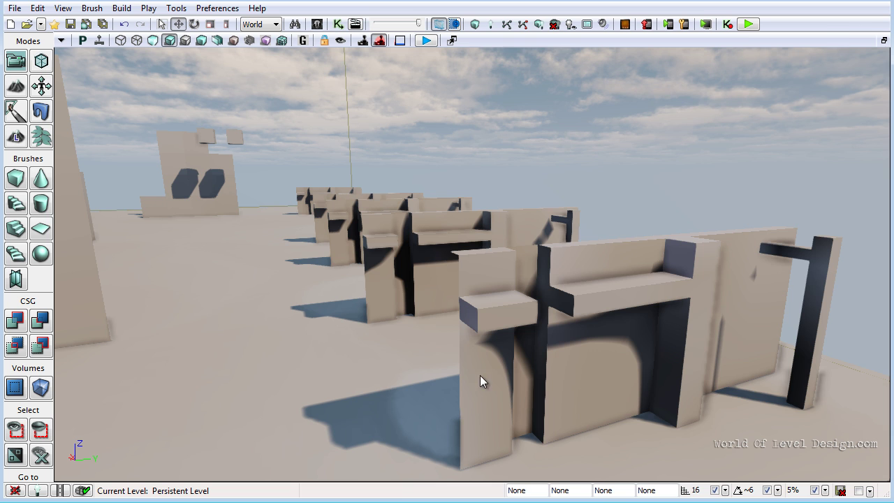
Step: Open the nearest wall's properties and examine its light map resolution override, toggling the override off and on
double_click(523, 316)
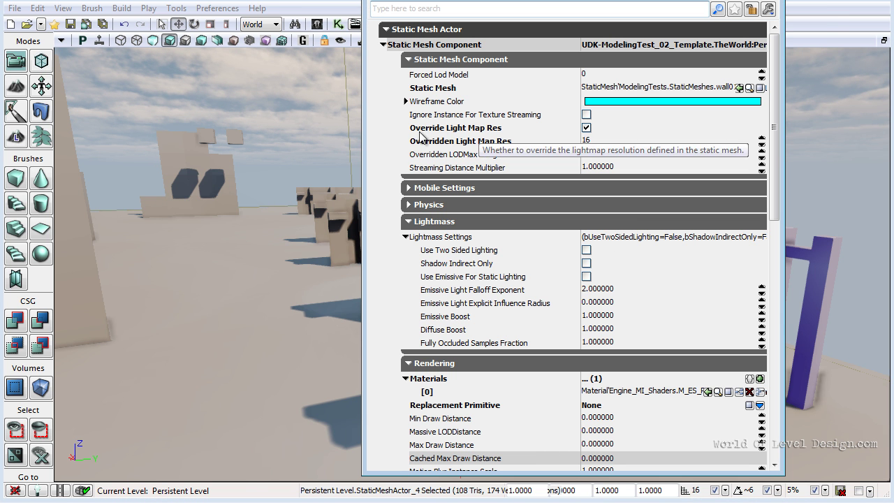
click(586, 128)
click(586, 128)
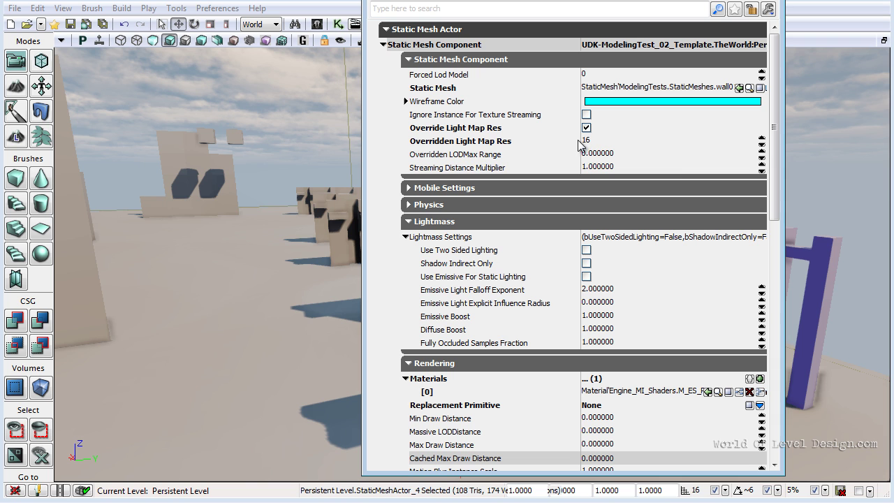
click(593, 144)
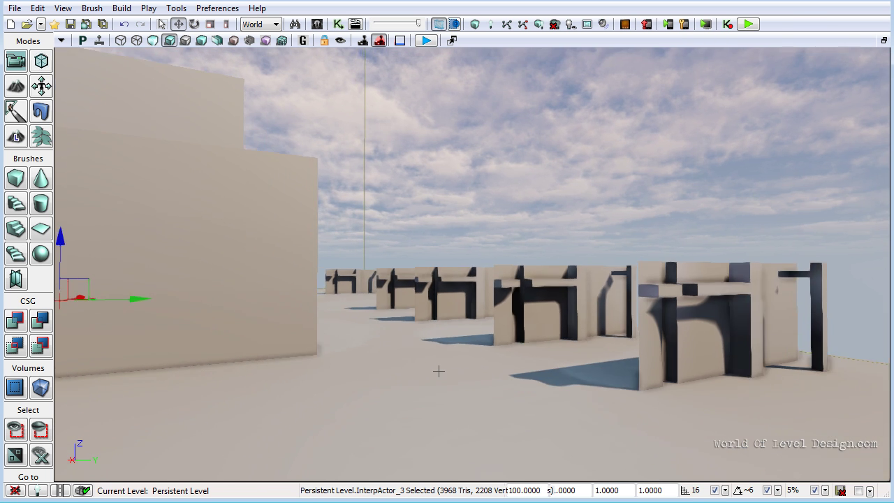
Step: Move along the row of walls and check the nearest wall's overridden light map resolution in its properties
drag(435, 379, 469, 384)
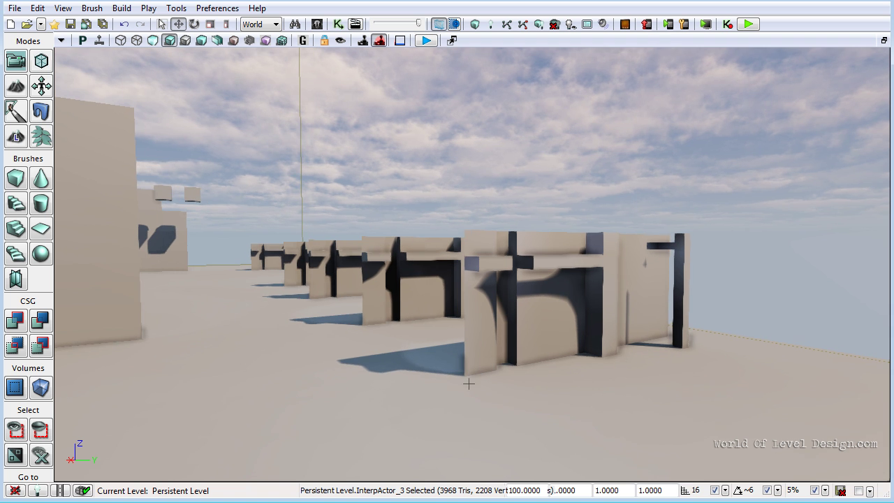
drag(448, 312, 448, 312)
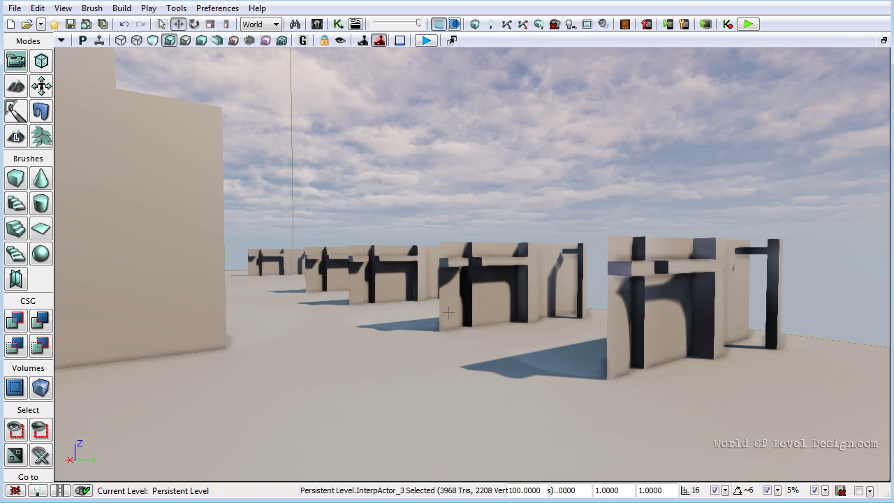
middle_drag(448, 312, 495, 290)
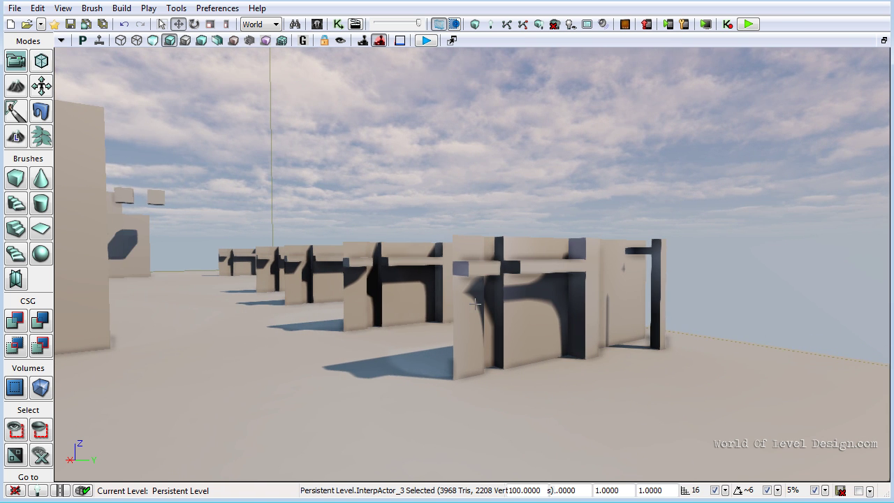
drag(475, 304, 484, 301)
middle_drag(484, 301, 446, 301)
double_click(541, 294)
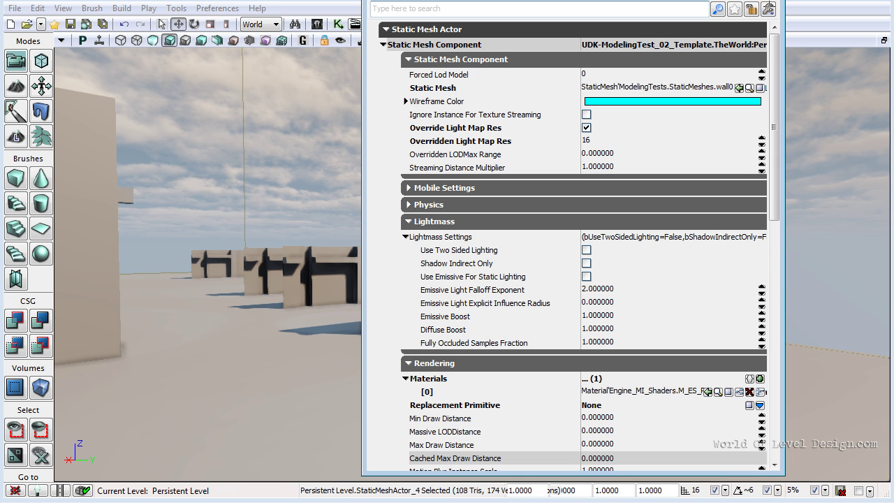
click(769, 2)
Step: Examine the baked shadows on the nearest wall up close and compare them with those on the walls behind it
right_drag(403, 217, 372, 302)
key(w)
key(w)
mouse_move(372, 302)
mouse_down()
mouse_move(377, 290)
mouse_move(375, 303)
mouse_move(358, 300)
mouse_up()
click(685, 273)
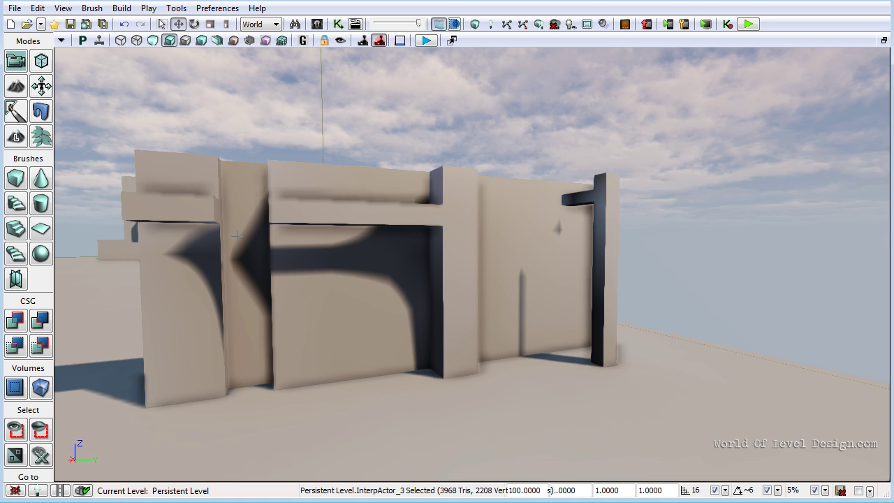
mouse_move(308, 264)
mouse_down()
mouse_move(327, 264)
mouse_move(326, 255)
mouse_move(309, 256)
mouse_move(313, 263)
mouse_up()
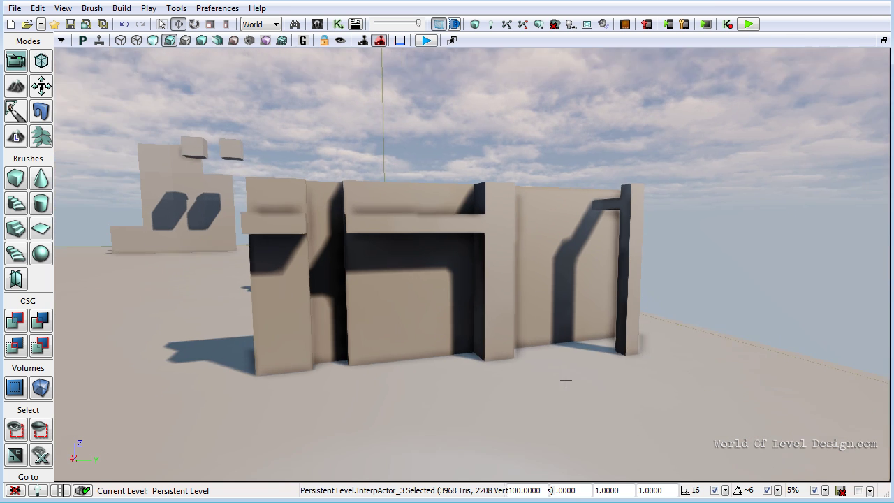
mouse_move(565, 379)
mouse_down()
mouse_move(588, 365)
mouse_move(580, 361)
mouse_move(615, 371)
mouse_move(556, 369)
mouse_up()
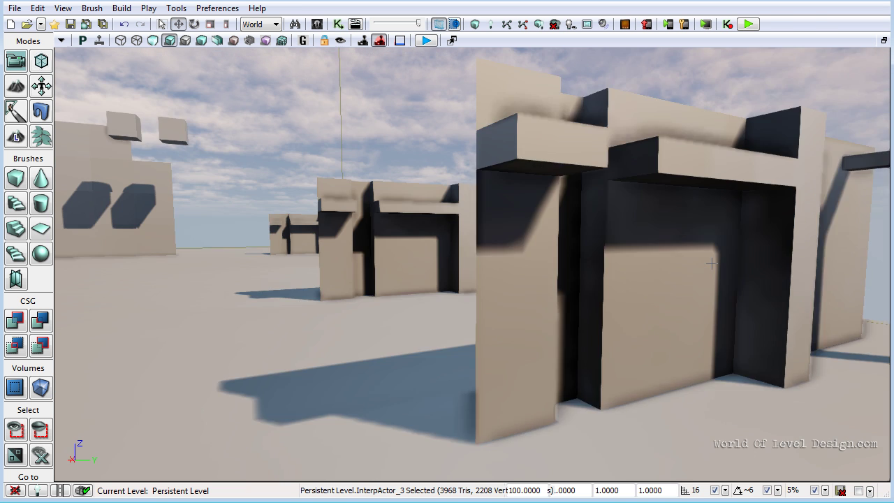
right_drag(711, 263, 694, 258)
drag(694, 258, 699, 260)
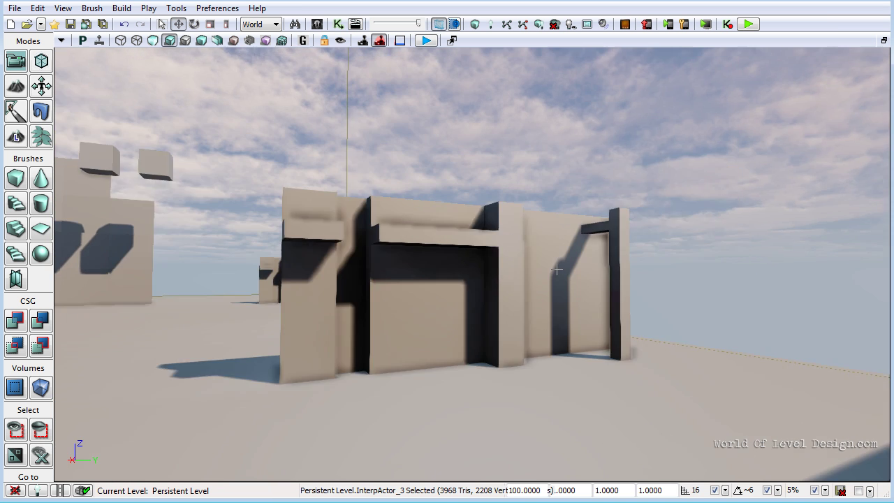
drag(628, 266, 389, 239)
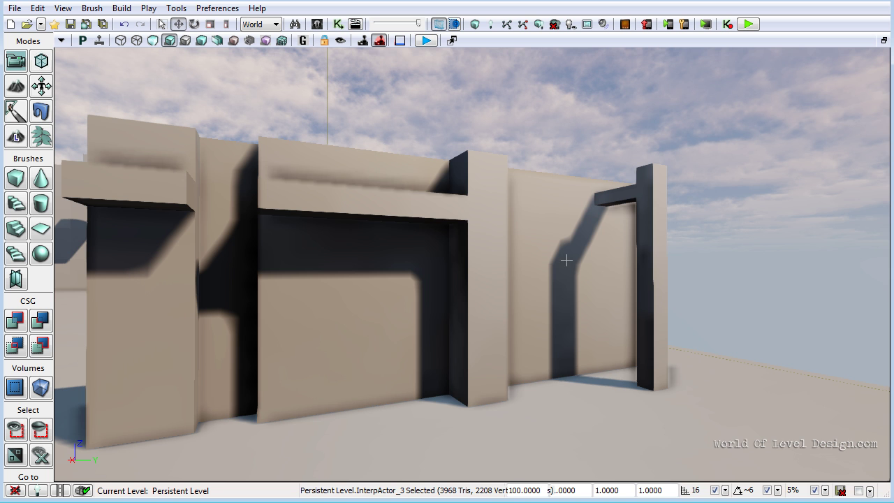
Step: Clear the material override on the wall whose overridden light map resolution is 64, then deselect it
double_click(419, 215)
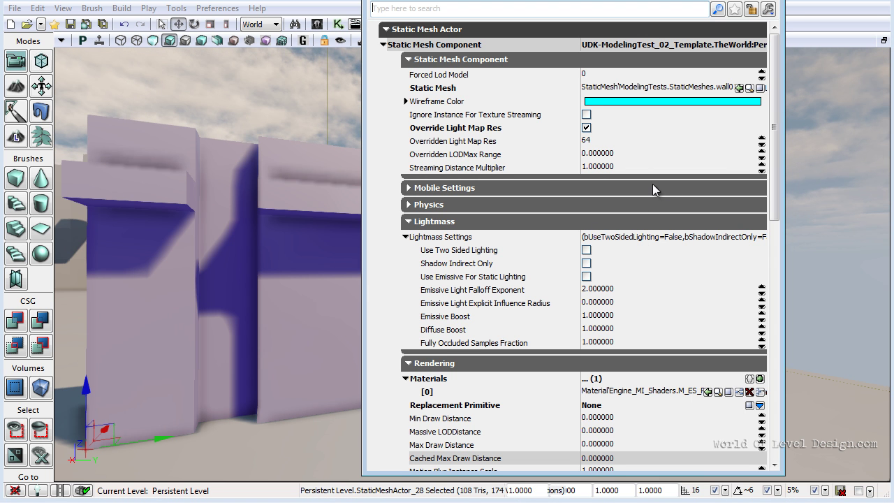
click(658, 391)
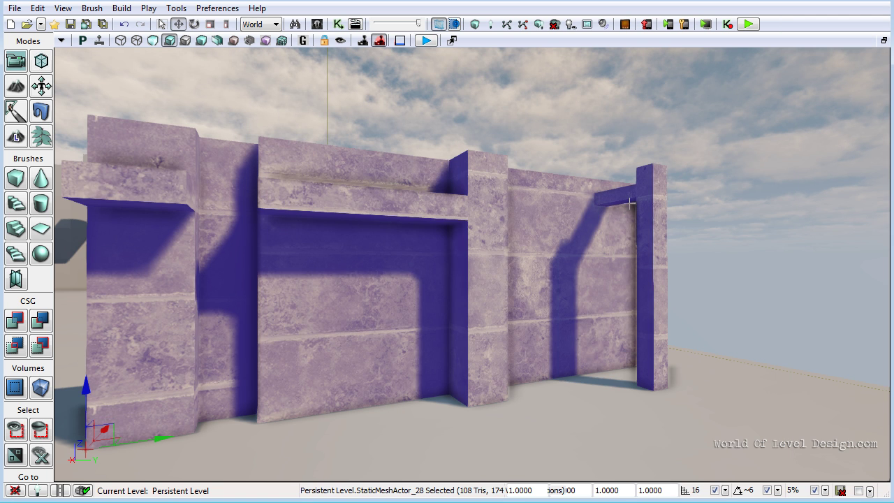
key(Escape)
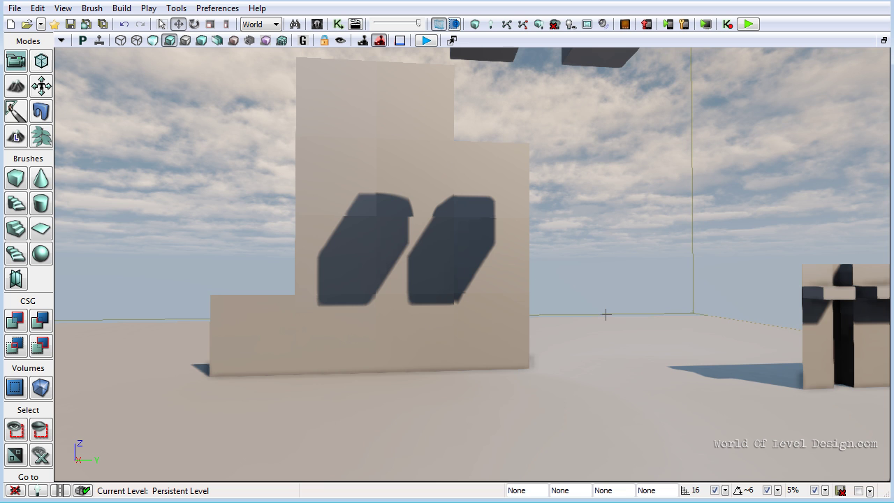
Step: Select separate planes of the stepped wall below the floating cubes to examine how it is assembled
click(349, 190)
click(423, 178)
click(482, 176)
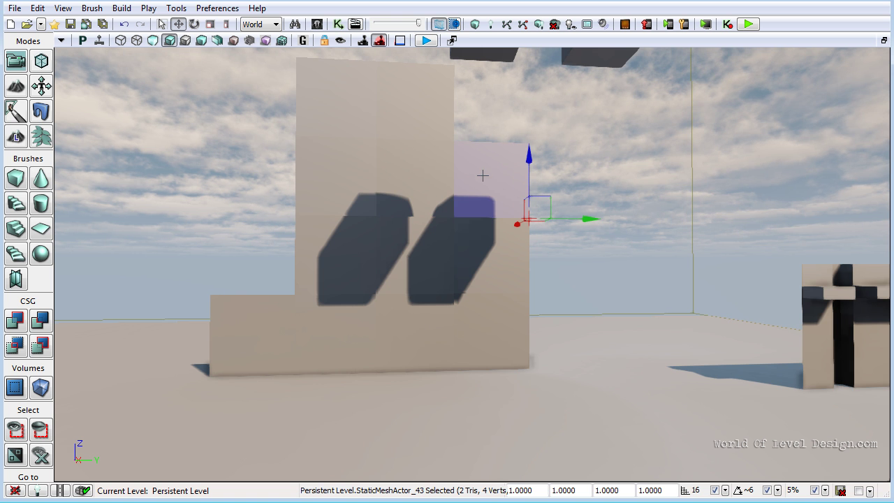
right_drag(373, 207, 379, 154)
click(314, 305)
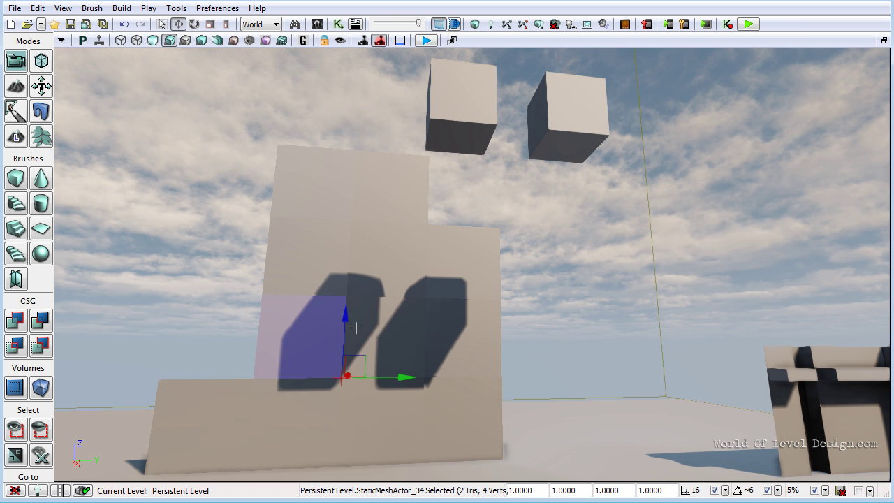
key(w)
right_drag(314, 335, 284, 370)
scroll(284, 370, down, 4)
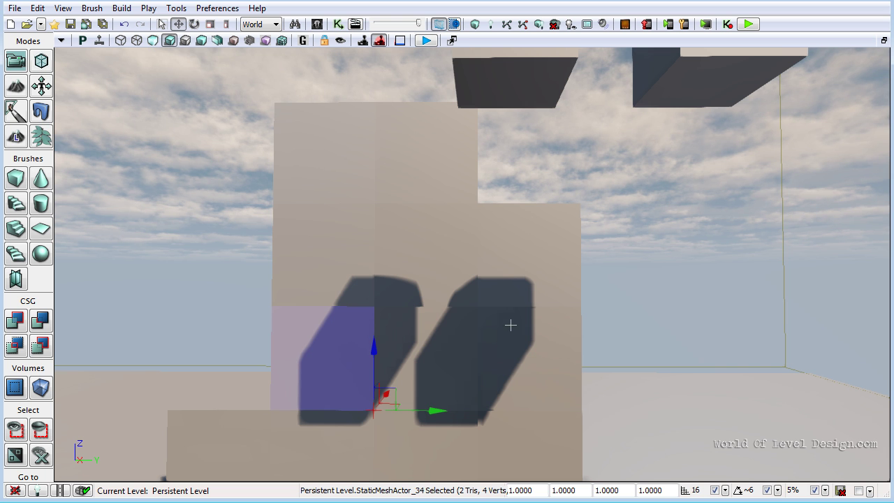
Step: Select one after another the wall planes that the two cube shadows fall across
click(335, 273)
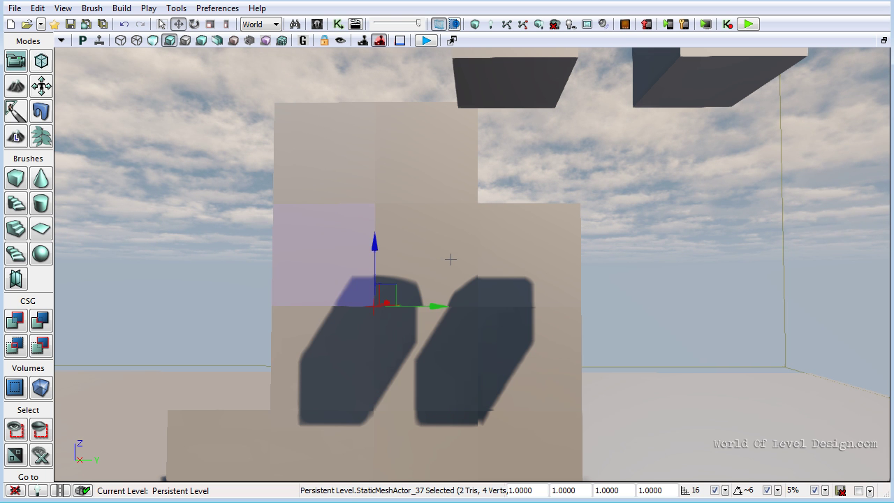
click(437, 259)
click(514, 261)
click(514, 339)
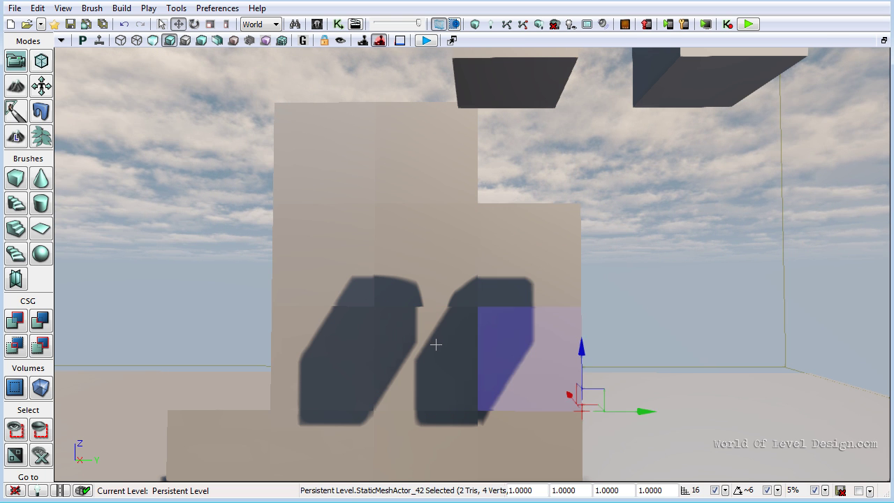
click(433, 344)
click(336, 340)
drag(329, 321, 388, 347)
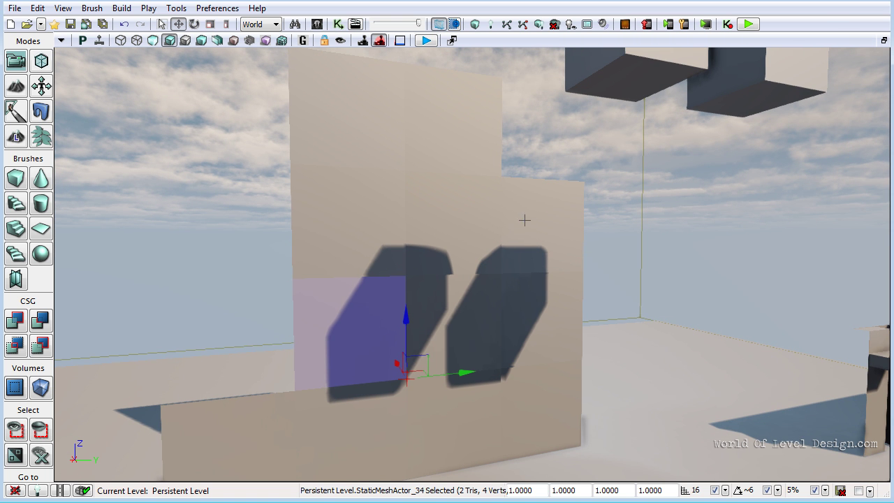
Step: Compare the overridden light map resolution in the properties of two adjacent planes where the first cube shadow crosses their seam
right_drag(590, 182, 614, 147)
right_drag(487, 243, 459, 252)
click(463, 278)
double_click(457, 241)
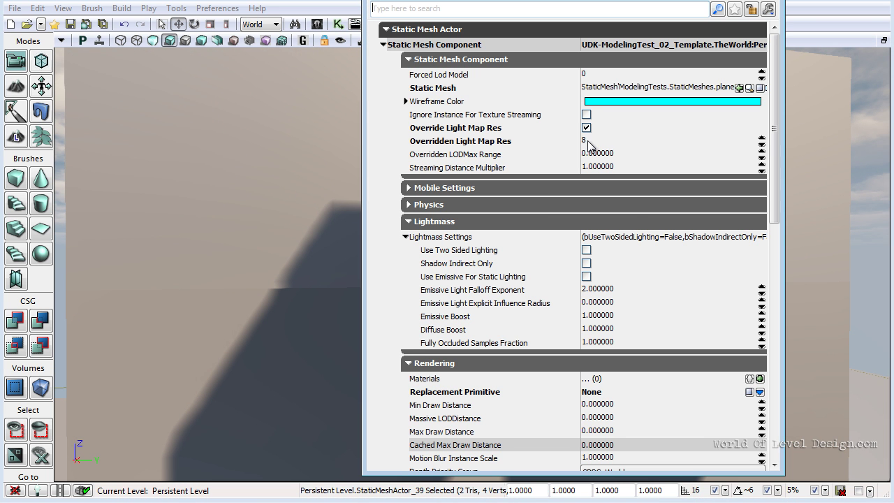
click(778, 2)
double_click(271, 195)
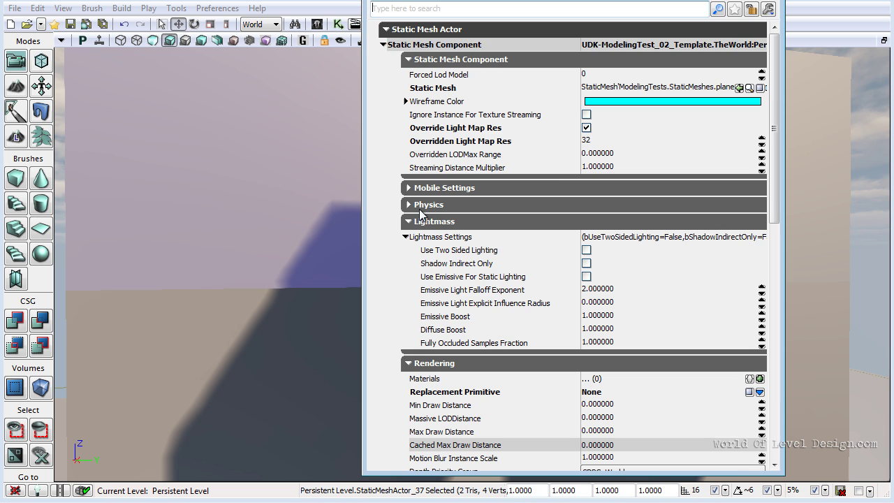
click(778, 2)
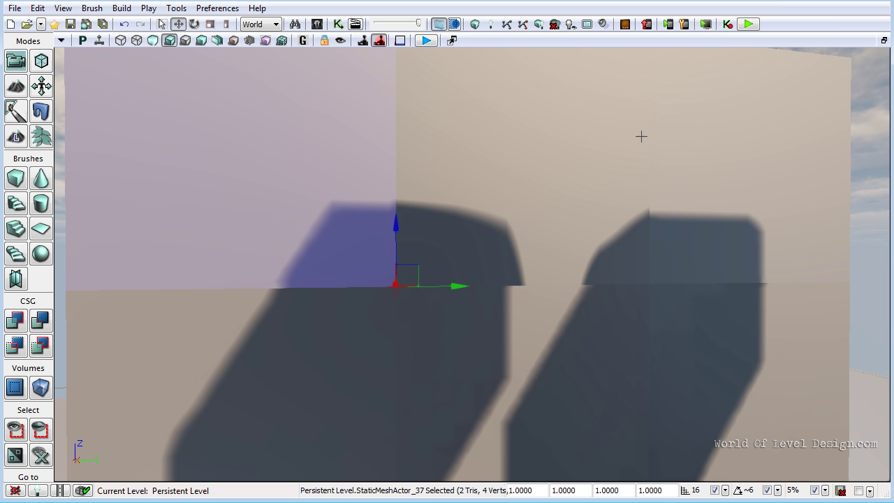
scroll(634, 136, down, 5)
click(729, 207)
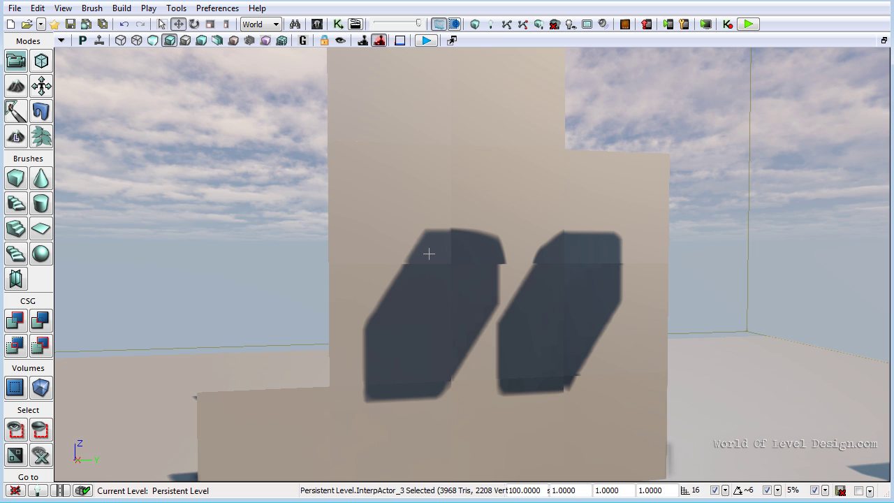
Step: Rebuild the lighting at Preview quality with Lightmass and examine the cube shadows on the stepped wall
scroll(498, 250, down, 3)
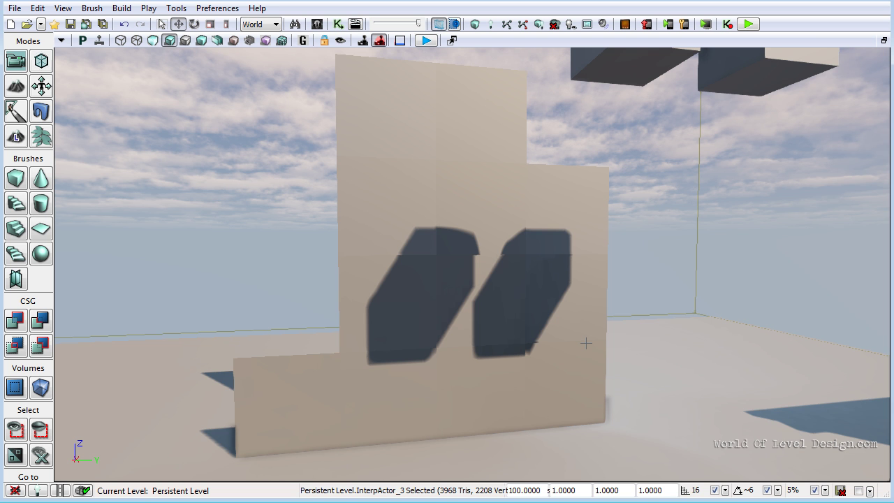
right_drag(508, 322, 350, 336)
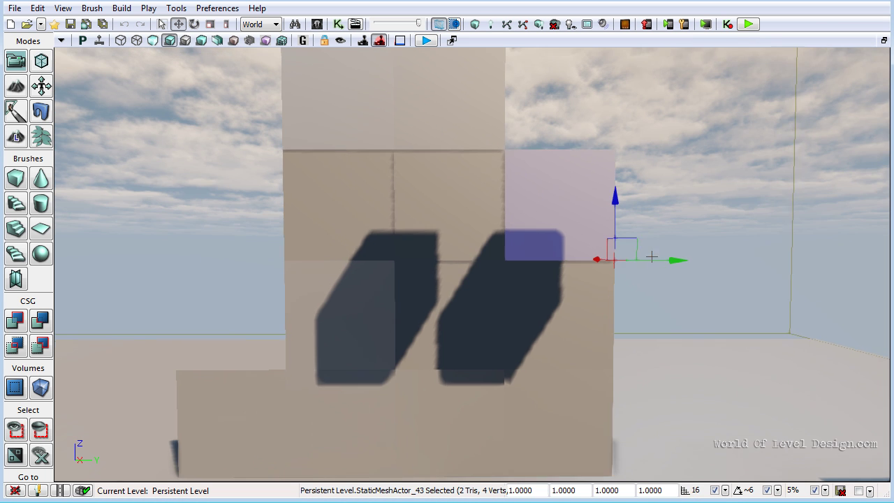
click(492, 27)
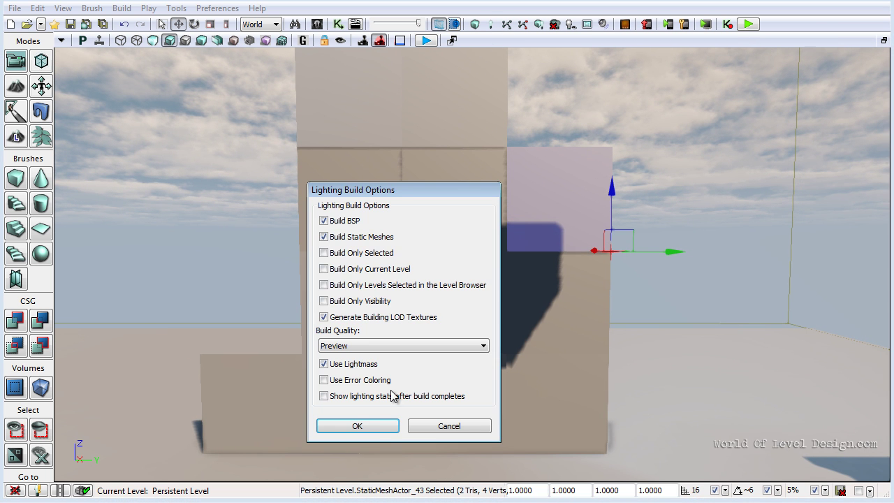
click(380, 423)
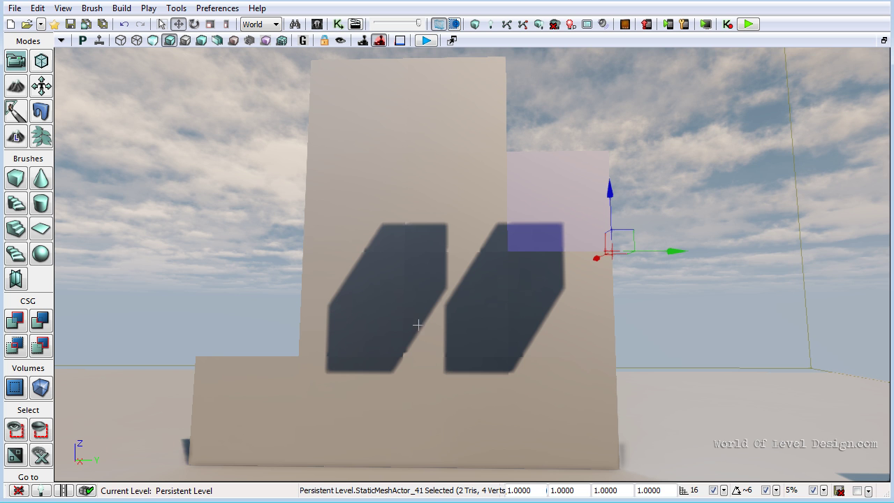
right_drag(421, 224, 423, 240)
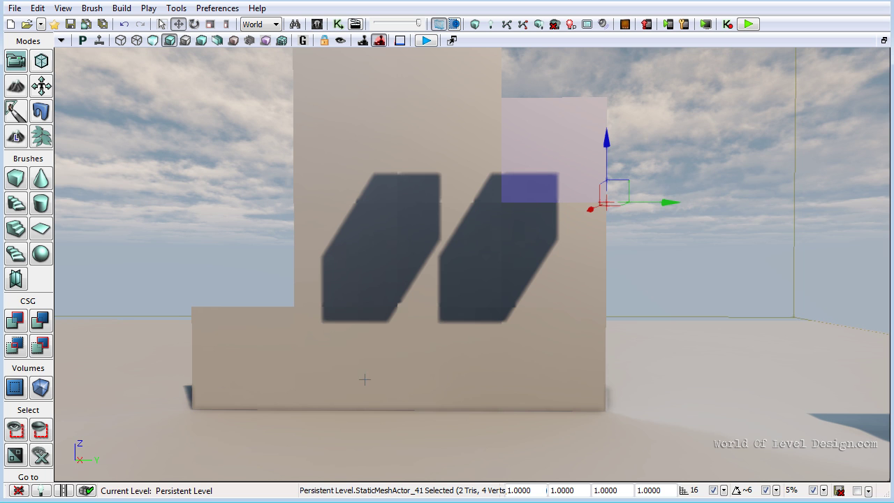
right_drag(570, 385, 489, 363)
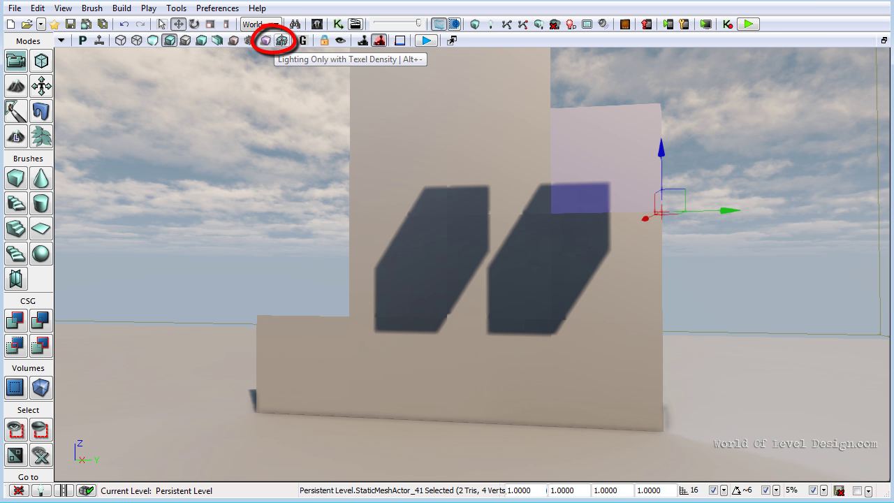
Step: Show the level in Lighting Only with Texel Density and examine the texel grid across the stepped wall
click(281, 41)
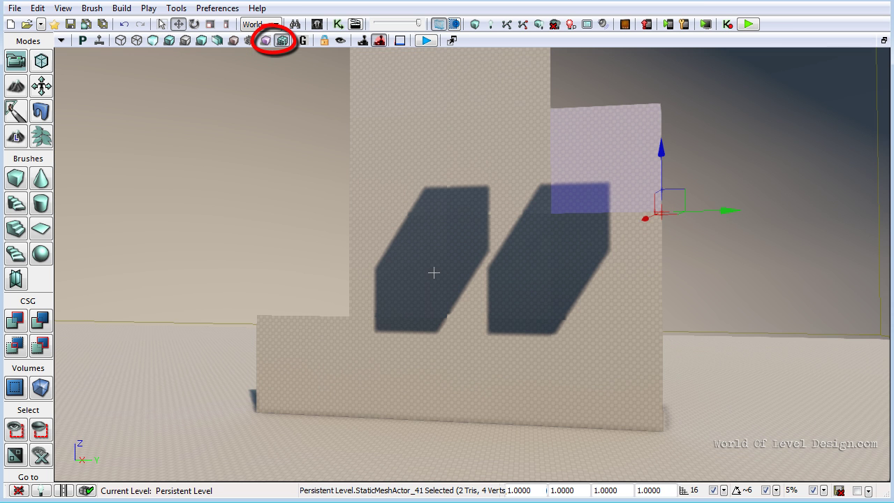
mouse_move(434, 273)
right_down()
mouse_move(449, 259)
mouse_move(429, 247)
mouse_move(445, 276)
mouse_move(415, 323)
right_up()
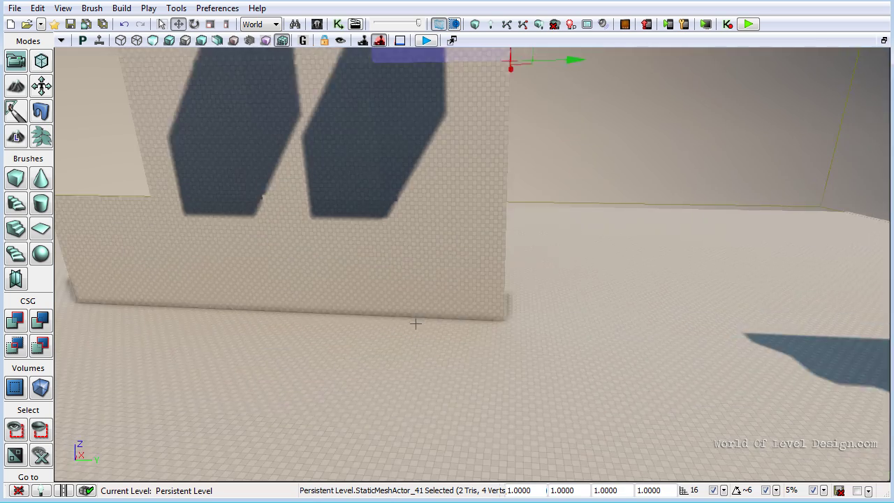
drag(415, 323, 432, 266)
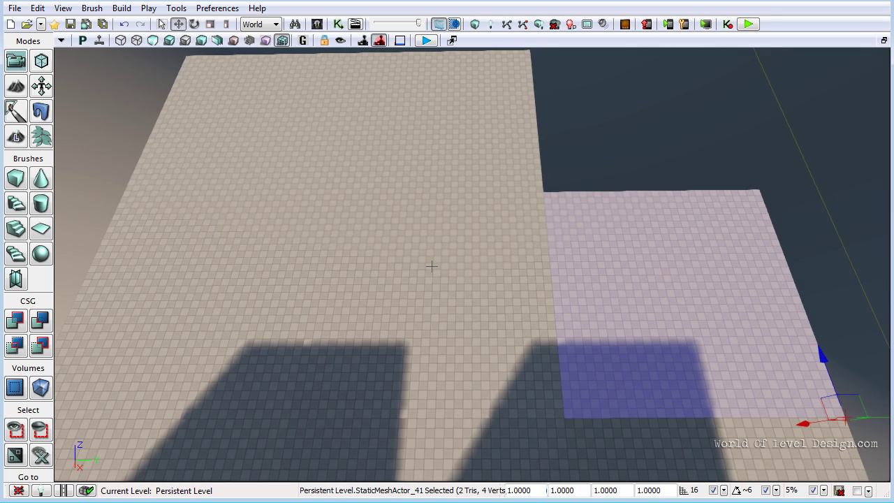
drag(401, 204, 482, 369)
Step: Select the floor and compare its texel grid with that of the modular walls and their shadows
click(494, 373)
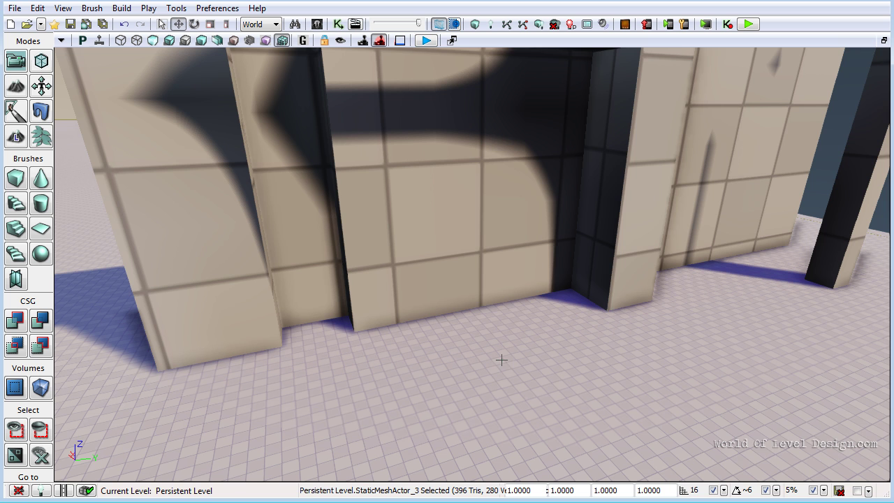
drag(500, 359, 494, 315)
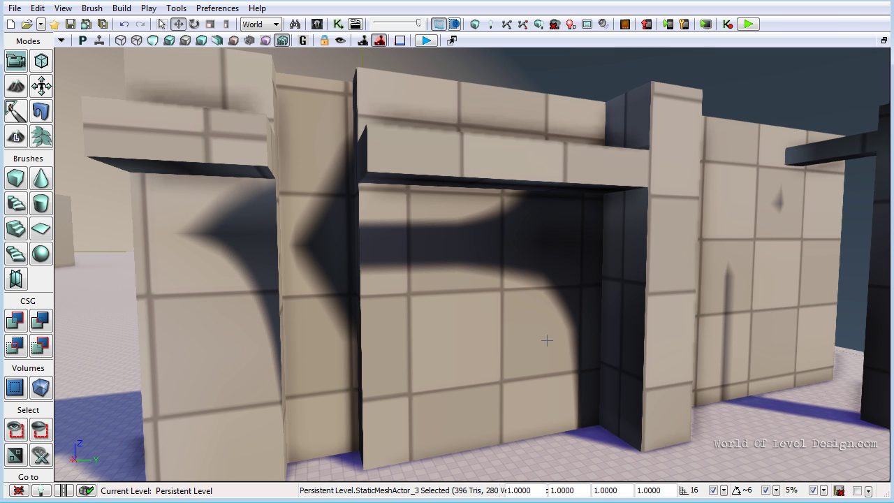
right_drag(547, 340, 578, 431)
scroll(578, 431, down, 4)
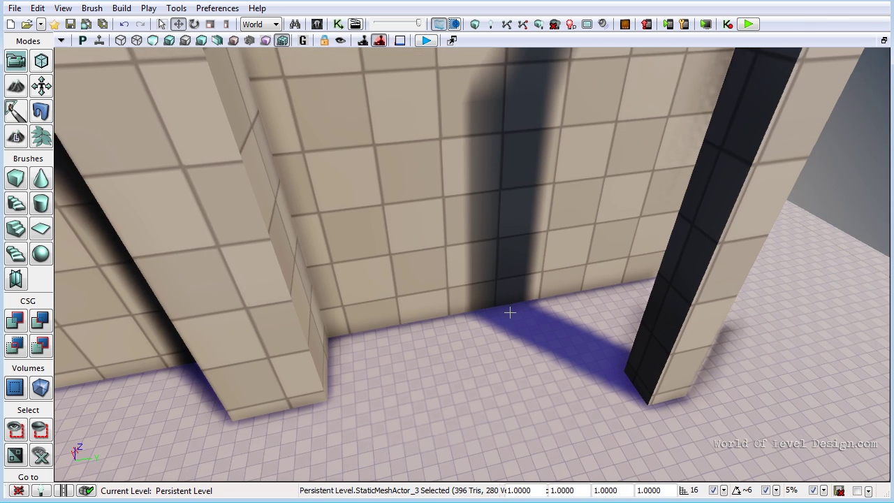
right_drag(505, 316, 512, 241)
drag(512, 242, 557, 201)
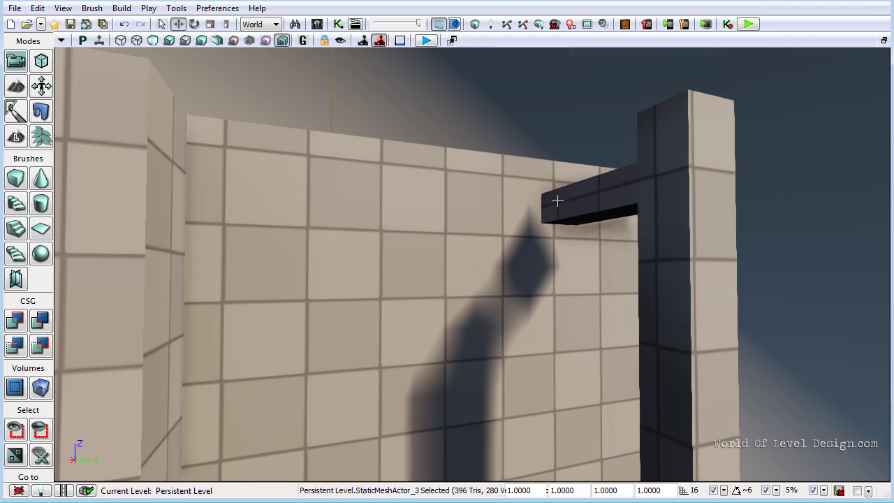
Step: Check the overridden light map resolution in a modular wall's properties, then compare the wall texel grids with the floor's
drag(503, 280, 472, 242)
double_click(473, 242)
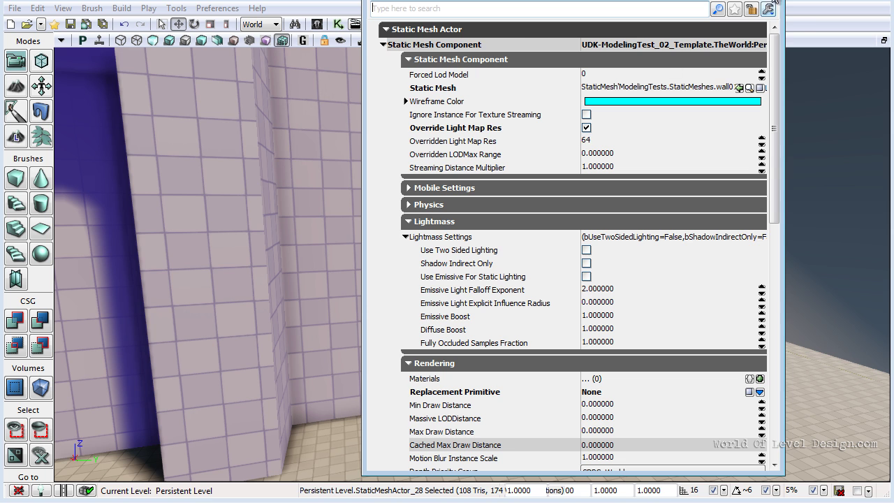
drag(580, 401, 481, 426)
click(514, 417)
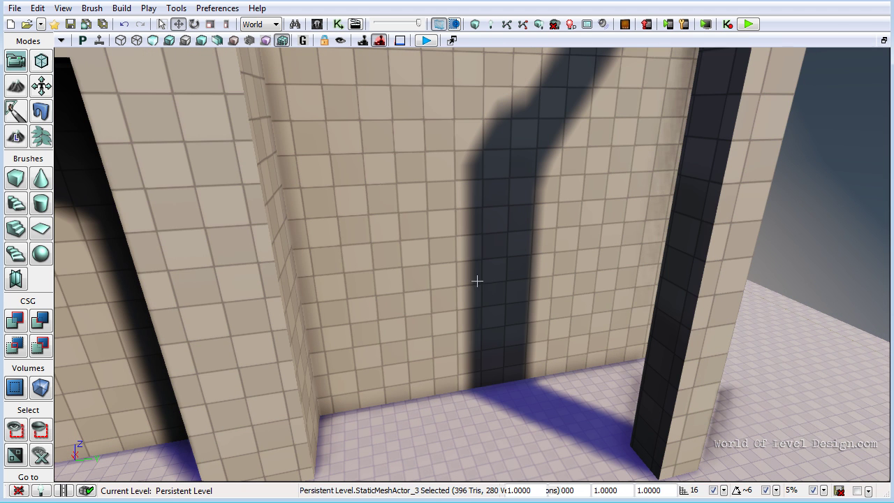
right_drag(548, 404, 457, 321)
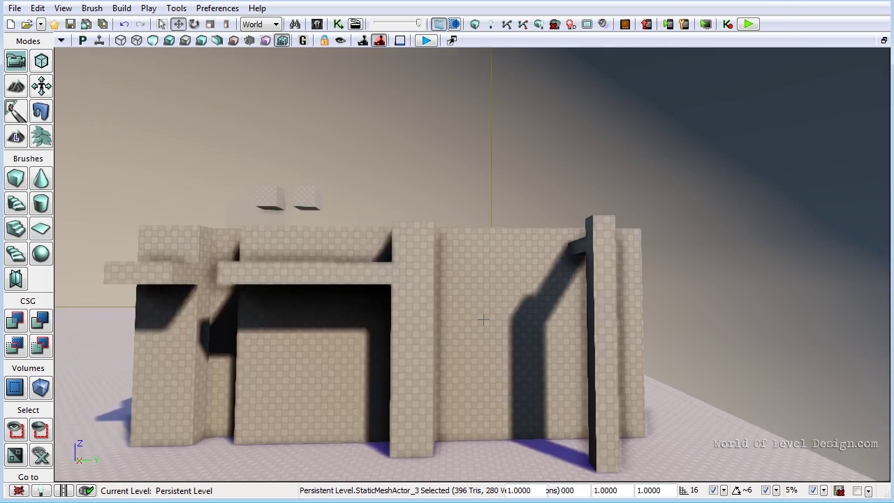
drag(483, 320, 375, 136)
right_drag(375, 137, 521, 448)
drag(521, 448, 525, 389)
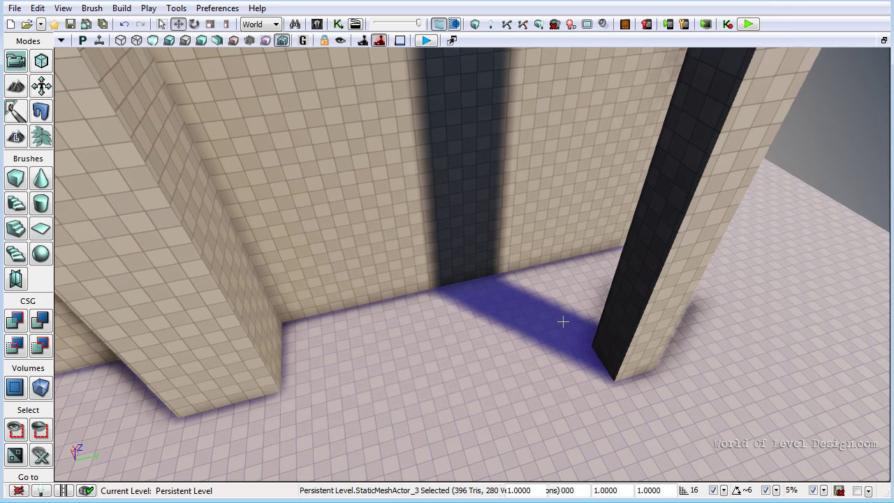
Step: Override the light map resolution on a plane of the stepped wall and dismiss the Map Check report
drag(551, 315, 498, 182)
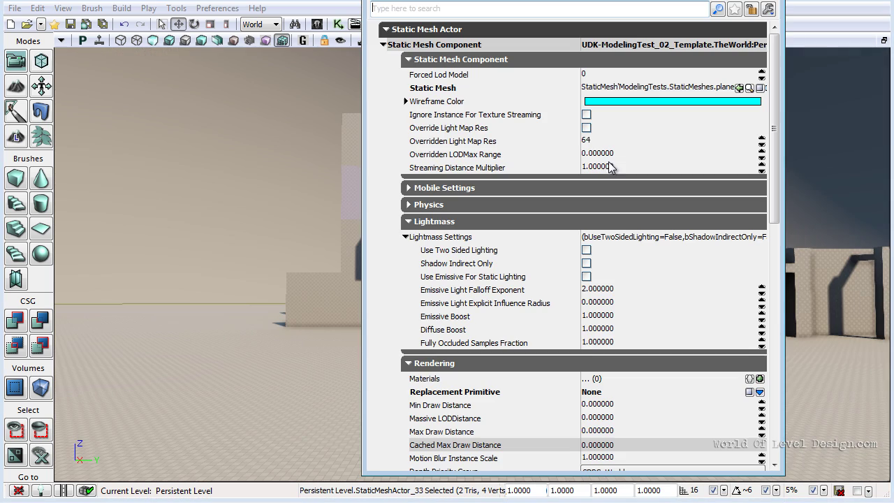
click(585, 127)
click(612, 141)
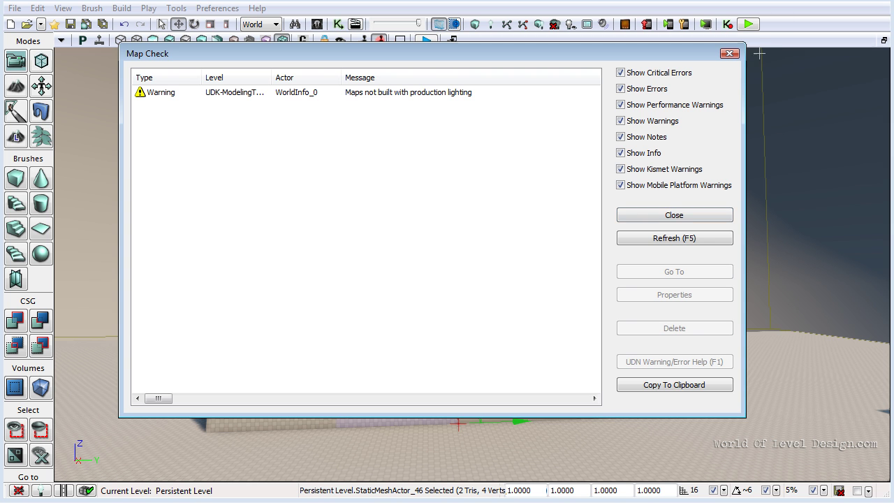
click(728, 55)
click(728, 54)
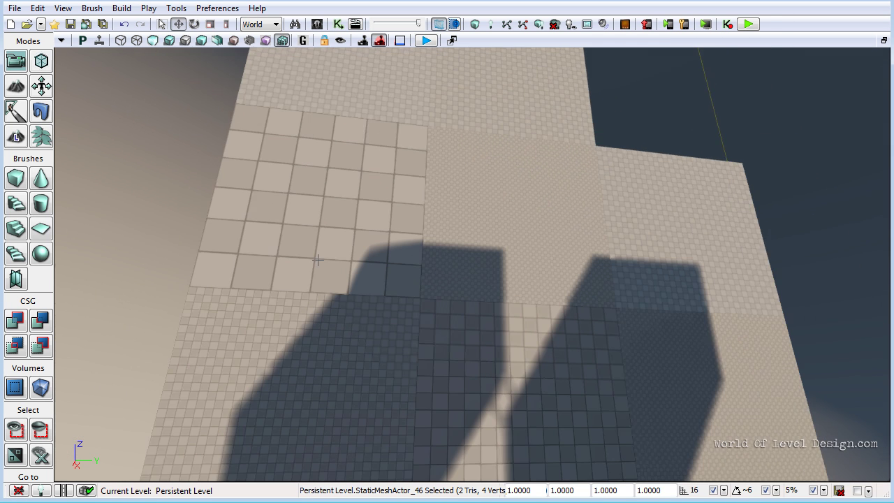
Step: Compare the texel grids of the stepped wall's planes, then display their light map density rendered in grayscale
right_drag(615, 256, 607, 273)
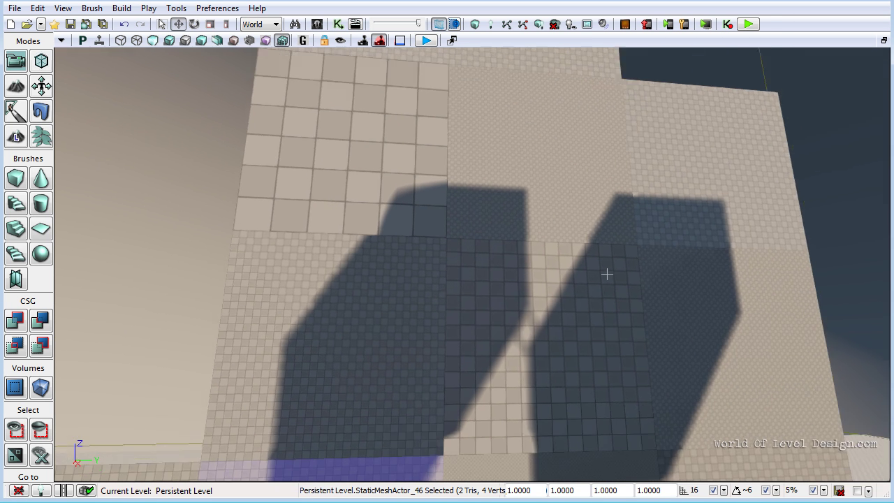
scroll(607, 273, up, 5)
scroll(314, 228, down, 5)
scroll(304, 210, down, 1)
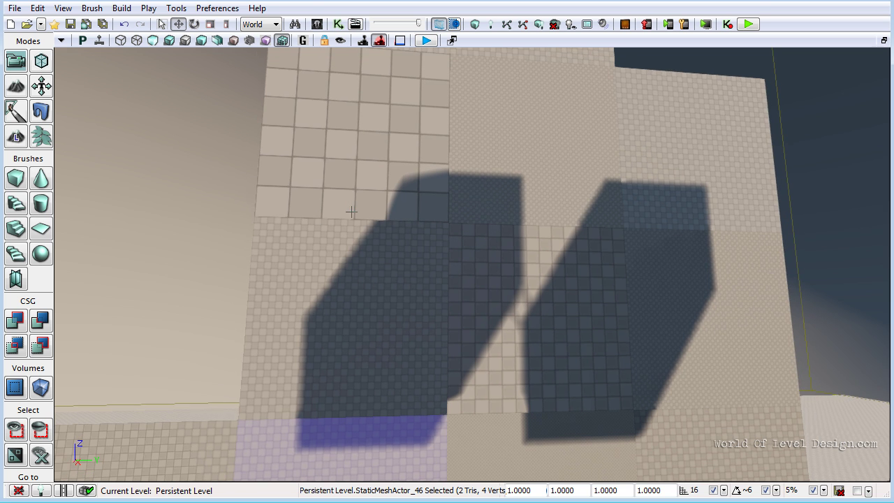
key(alt+0)
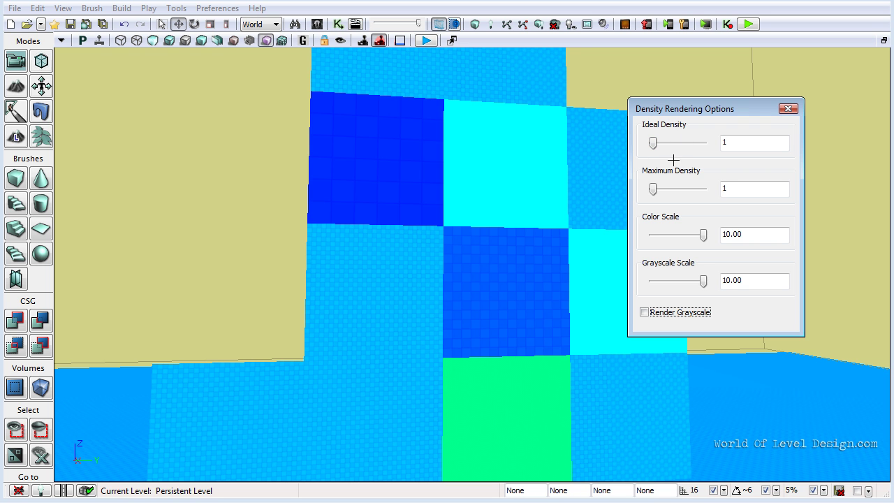
click(676, 311)
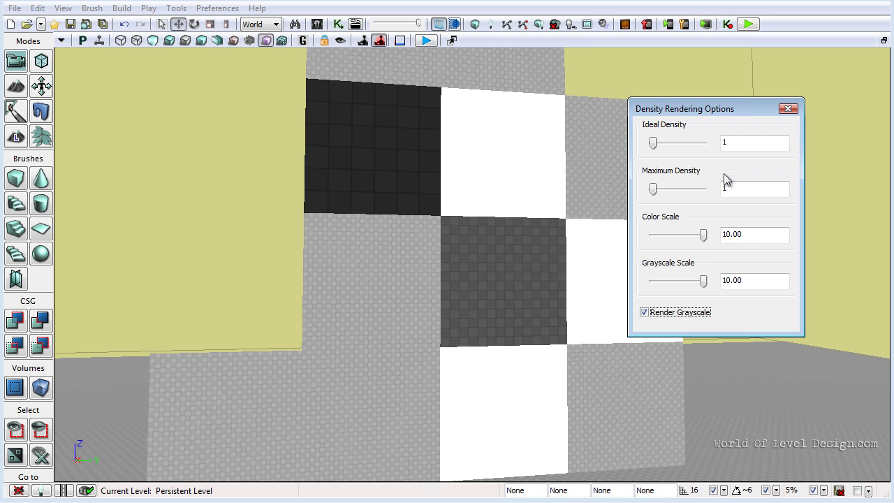
click(788, 109)
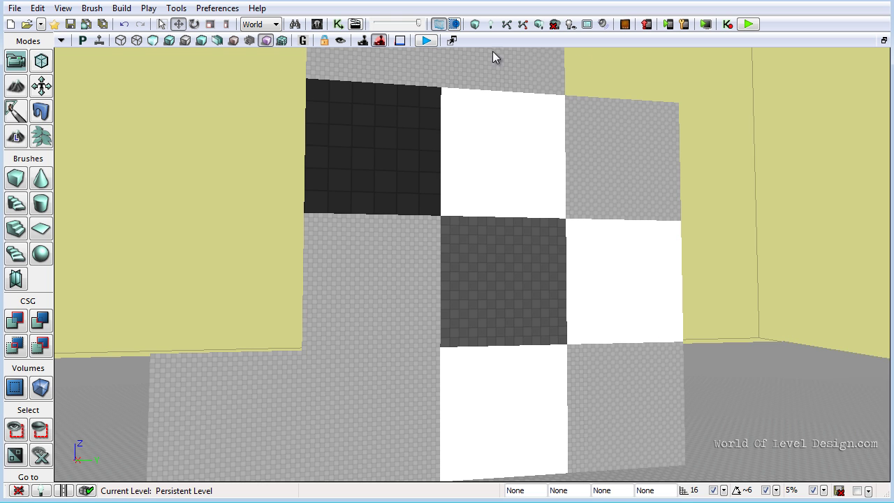
Step: Return to Lighting Only with Texel Density and examine the tree's shadows on the large BSP wall and the floor
click(282, 40)
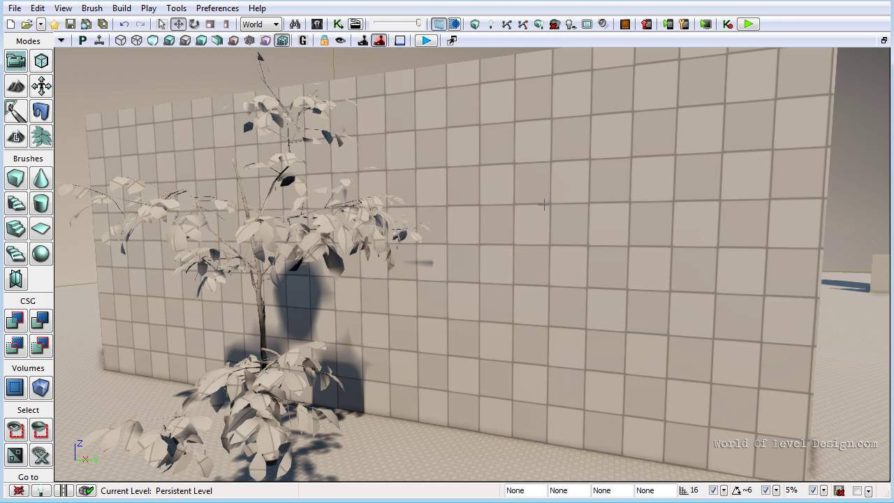
scroll(544, 205, down, 5)
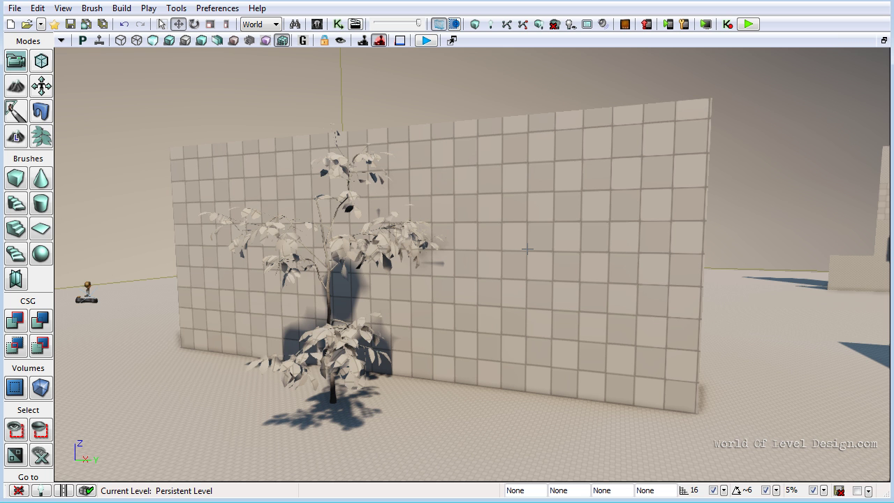
mouse_move(536, 245)
right_down()
mouse_move(515, 242)
mouse_move(566, 239)
mouse_move(540, 254)
mouse_move(531, 247)
right_up()
click(619, 245)
click(482, 202)
right_drag(499, 313, 375, 326)
right_drag(513, 145, 512, 267)
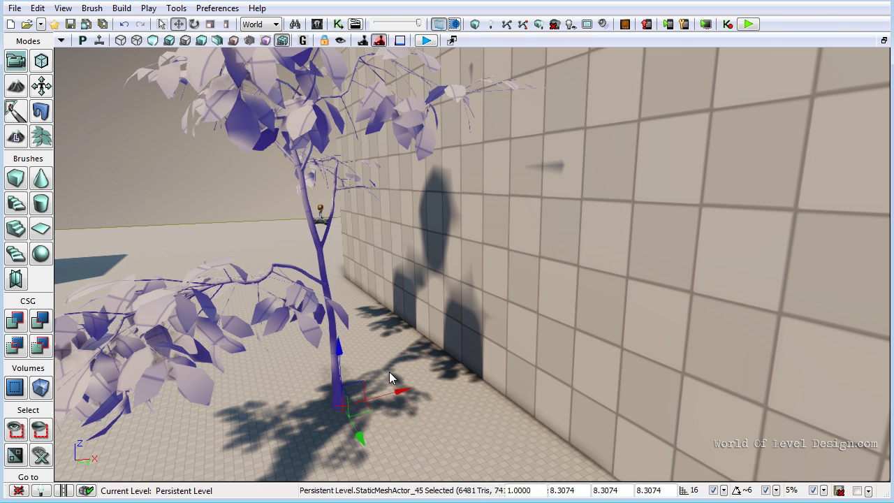
drag(389, 377, 391, 425)
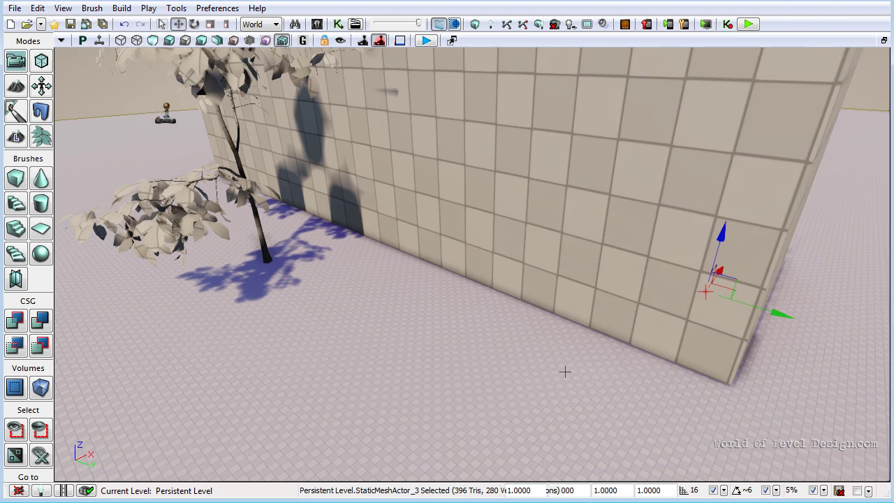
Step: Open the surface properties of the BSP wall behind the tree and set its Lightmap Resolution to 64
scroll(564, 371, down, 10)
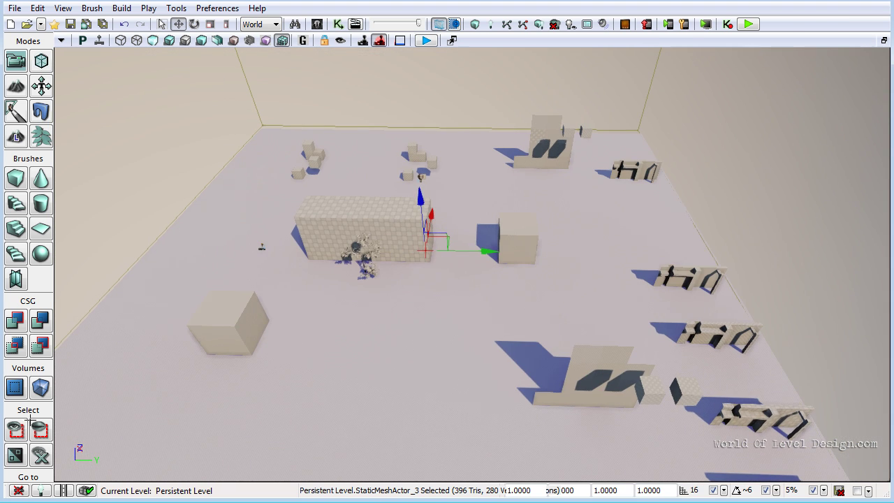
scroll(380, 108, up, 10)
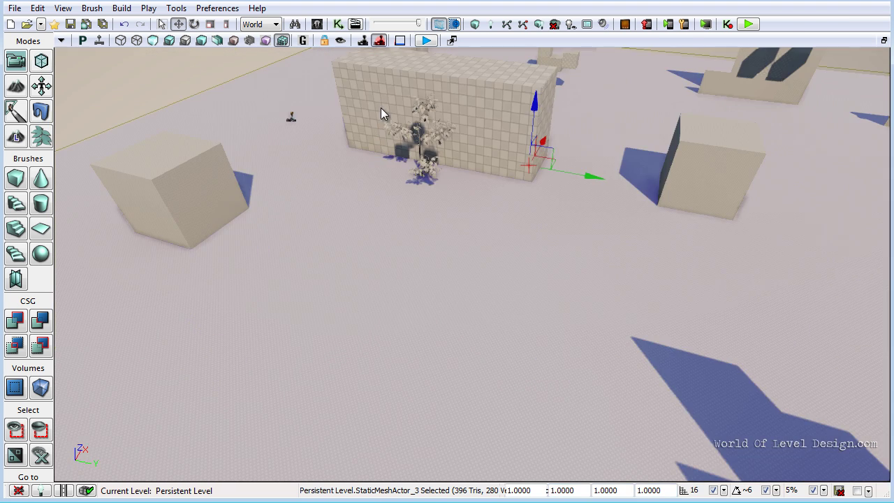
scroll(347, 51, up, 6)
right_drag(379, 94, 326, 46)
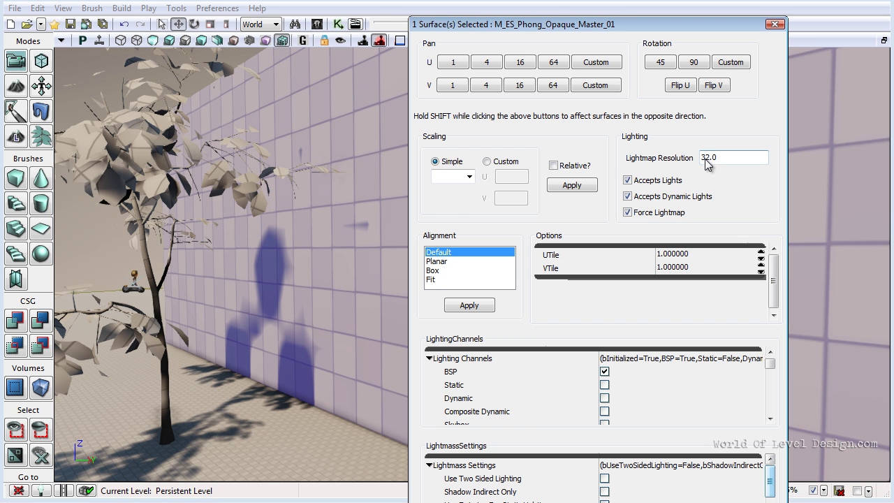
drag(720, 157, 696, 160)
right_drag(308, 253, 354, 253)
scroll(310, 253, up, 3)
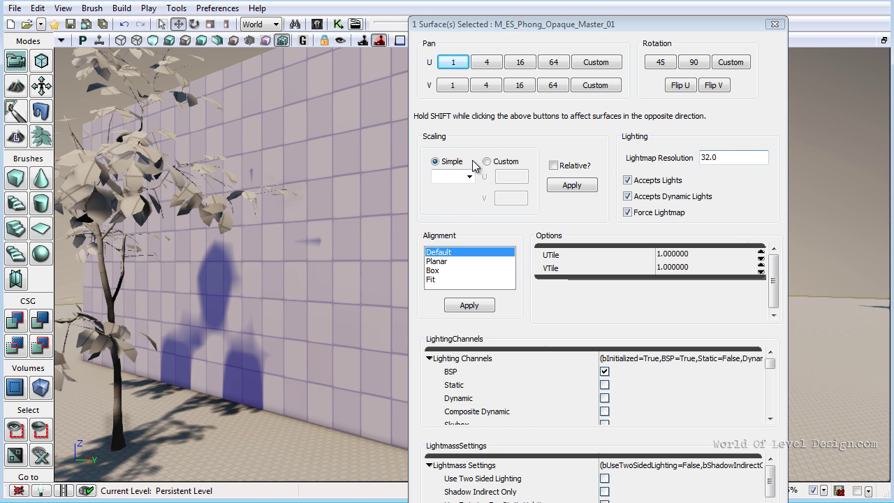
scroll(323, 218, up, 2)
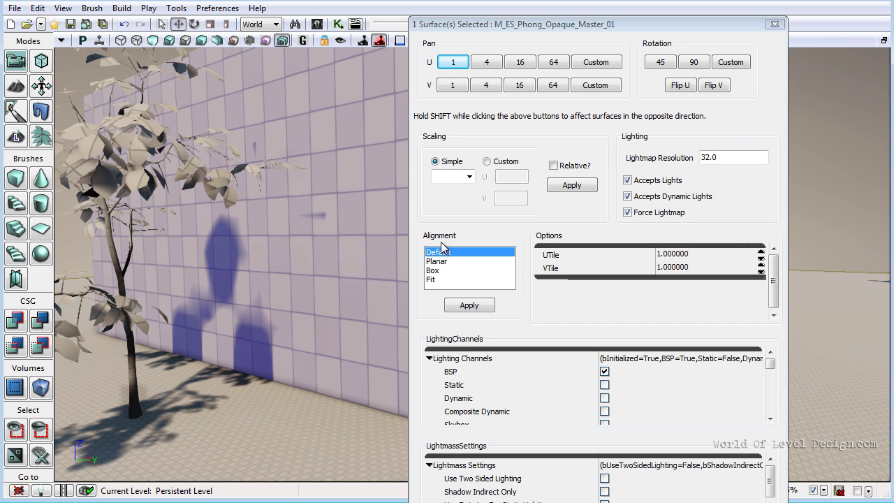
triple_click(731, 158)
text(64)
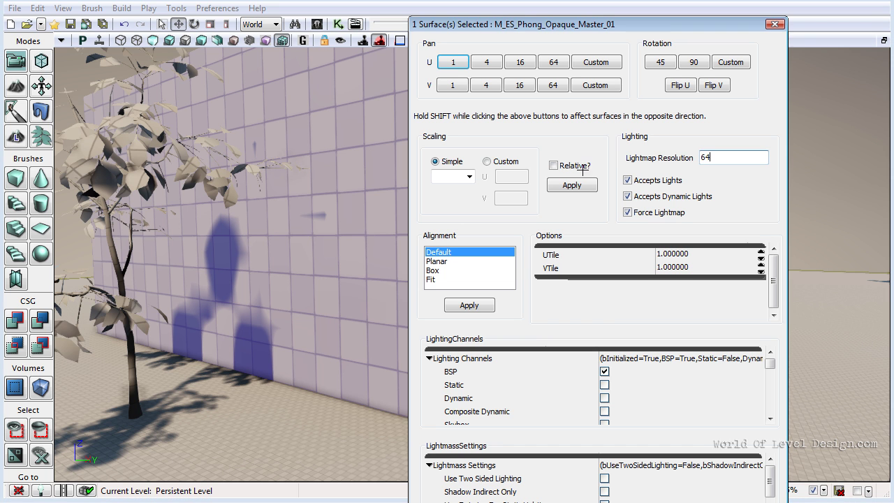
Step: Set the Lightmap Resolution of the selected BSP wall surface behind the tree to 8 and close its surface properties
right_drag(251, 297, 254, 285)
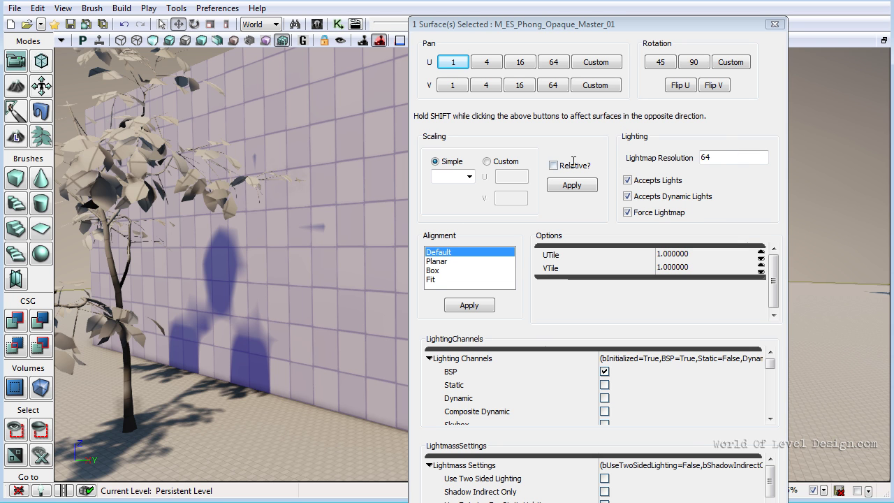
double_click(738, 155)
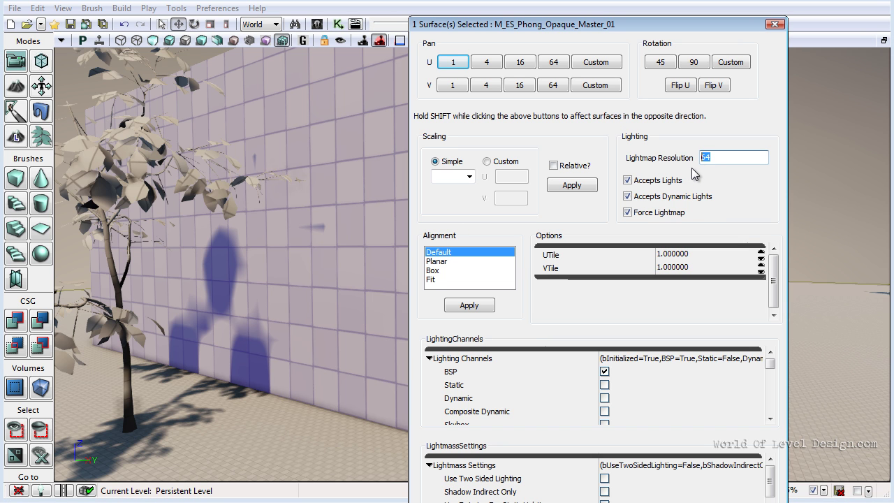
text(8)
click(774, 26)
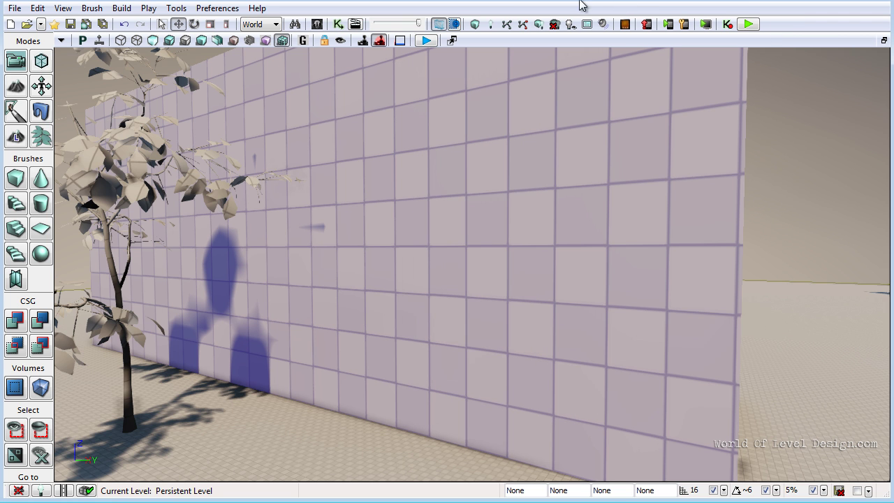
Step: Rebuild the lighting, dismiss the Map Check and Lighting Results reports, and view the tree's shadows on the wall up close
click(494, 25)
click(379, 423)
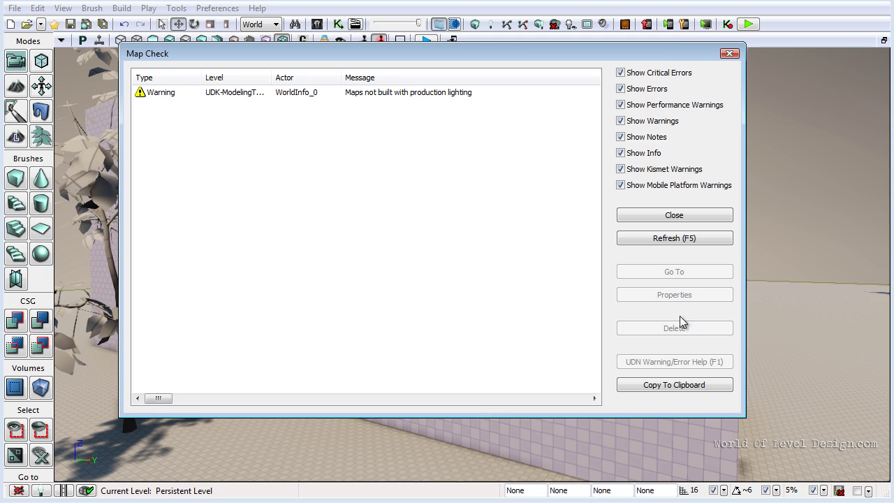
click(729, 54)
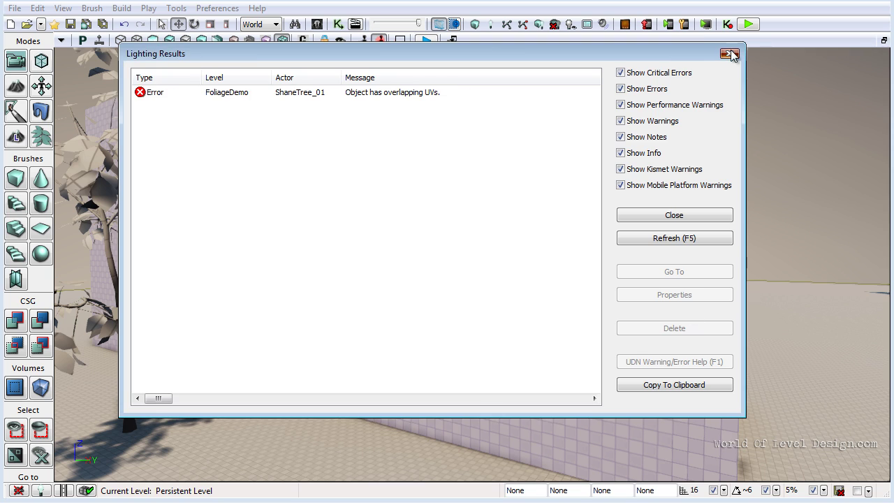
click(729, 54)
drag(287, 280, 401, 301)
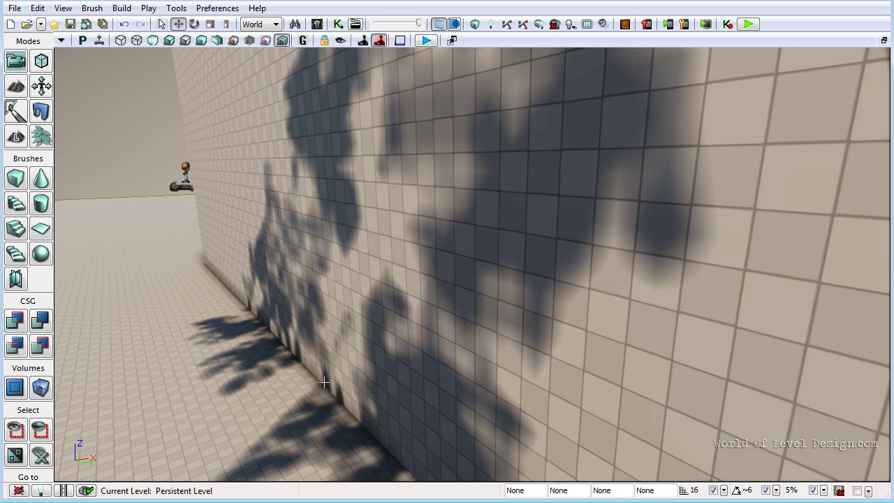
Step: Lower the BSP wall surface's Lightmap Resolution to 4 and then 2, and rebuild the lighting
right_drag(373, 345, 402, 315)
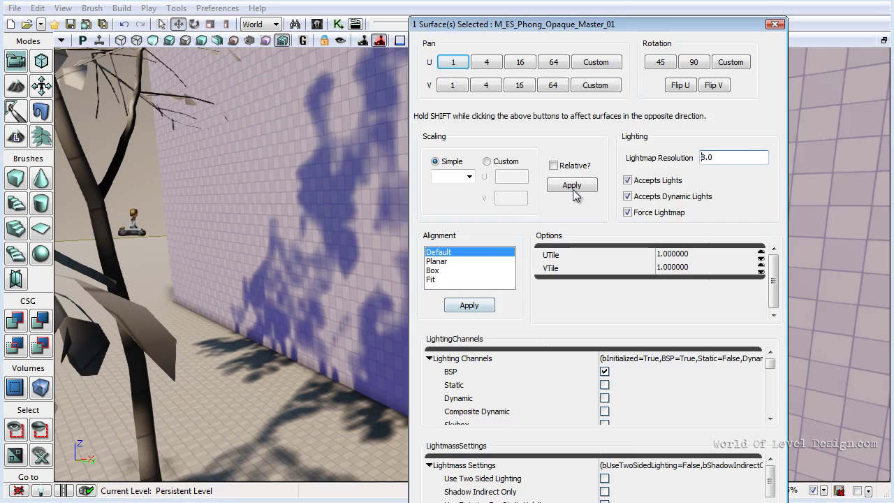
text(4)
key(Return)
text(2)
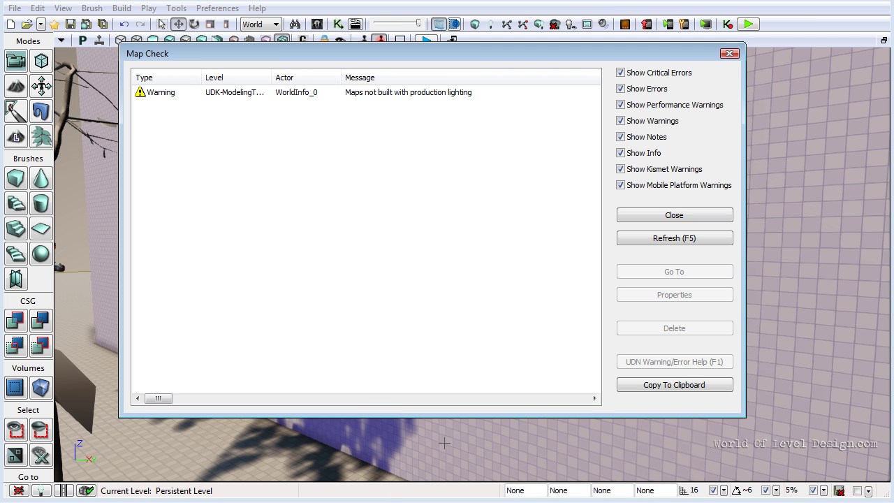
Step: Dismiss the reports from the lighting build and examine the tree's shadows on the wall and floor
click(729, 53)
click(728, 53)
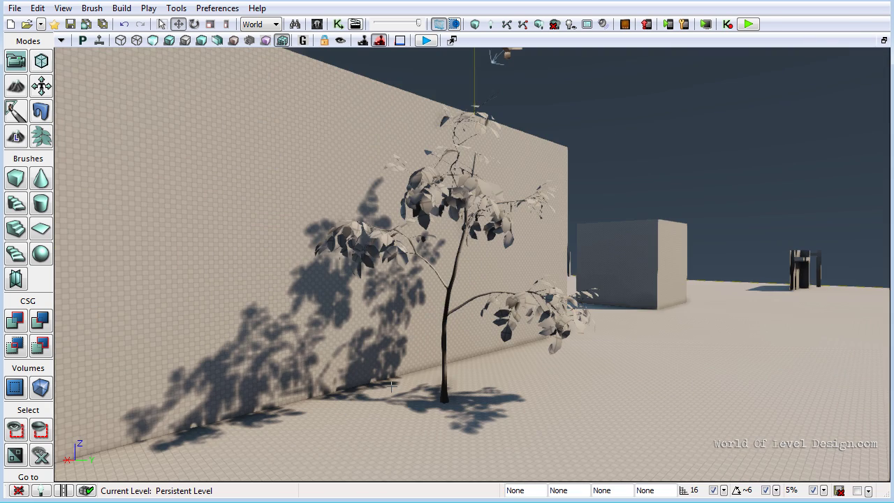
right_drag(310, 383, 485, 357)
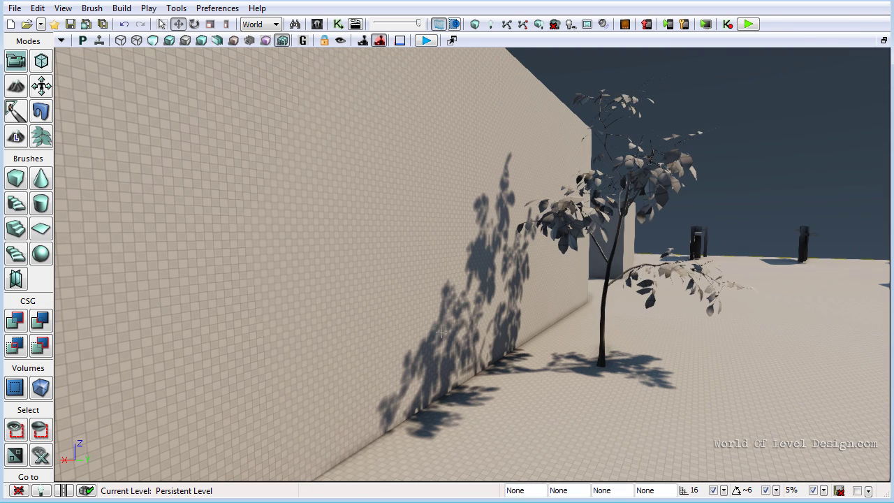